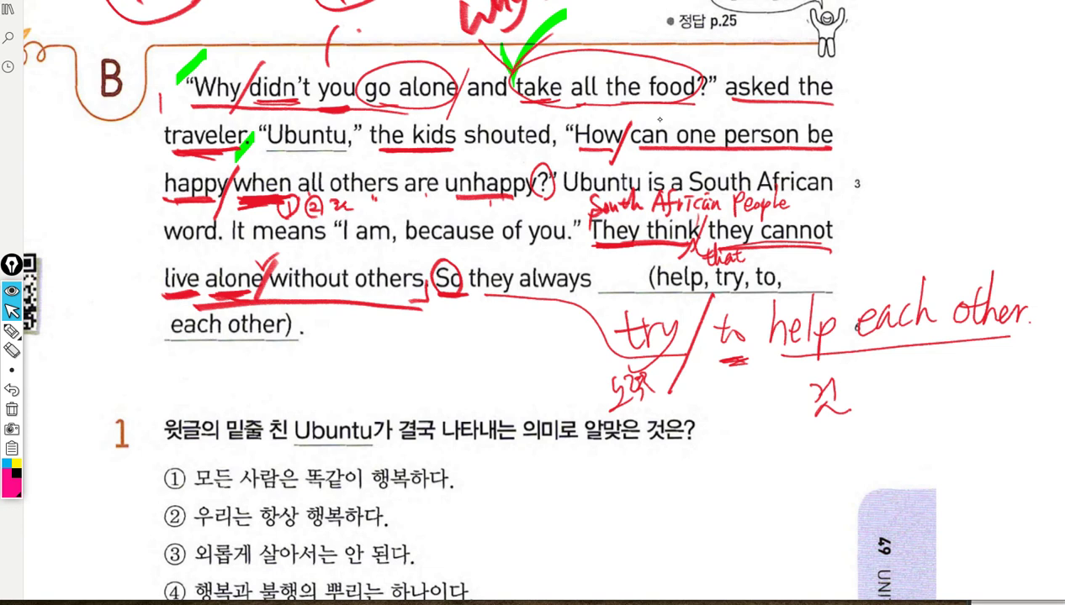
- Circle the handwritten "that" in red and link it with an arrow to a circled "것" beside the passage line
{"action": "mouse_move", "coordinate": [713, 244]}
{"action": "left_mouse_down"}
{"action": "mouse_move", "coordinate": [721, 267]}
{"action": "mouse_move", "coordinate": [753, 251]}
{"action": "mouse_move", "coordinate": [839, 252]}
{"action": "left_mouse_up"}
{"action": "left_click_drag", "start_coordinate": [845, 229], "coordinate": [880, 256]}
{"action": "left_click_drag", "start_coordinate": [875, 212], "coordinate": [866, 279]}
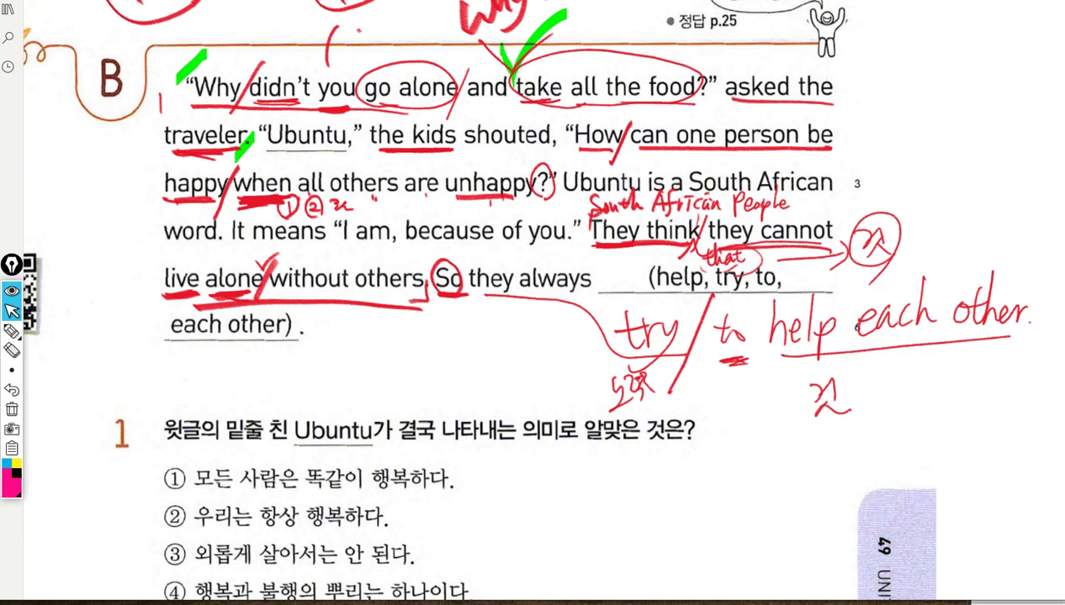
- Undo the red strokes on "They think", underline the handwritten "that" and circle "they" after "So"
{"action": "mouse_move", "coordinate": [598, 234]}
{"action": "left_mouse_down"}
{"action": "mouse_move", "coordinate": [663, 239]}
{"action": "mouse_move", "coordinate": [589, 235]}
{"action": "mouse_move", "coordinate": [676, 223]}
{"action": "left_mouse_up"}
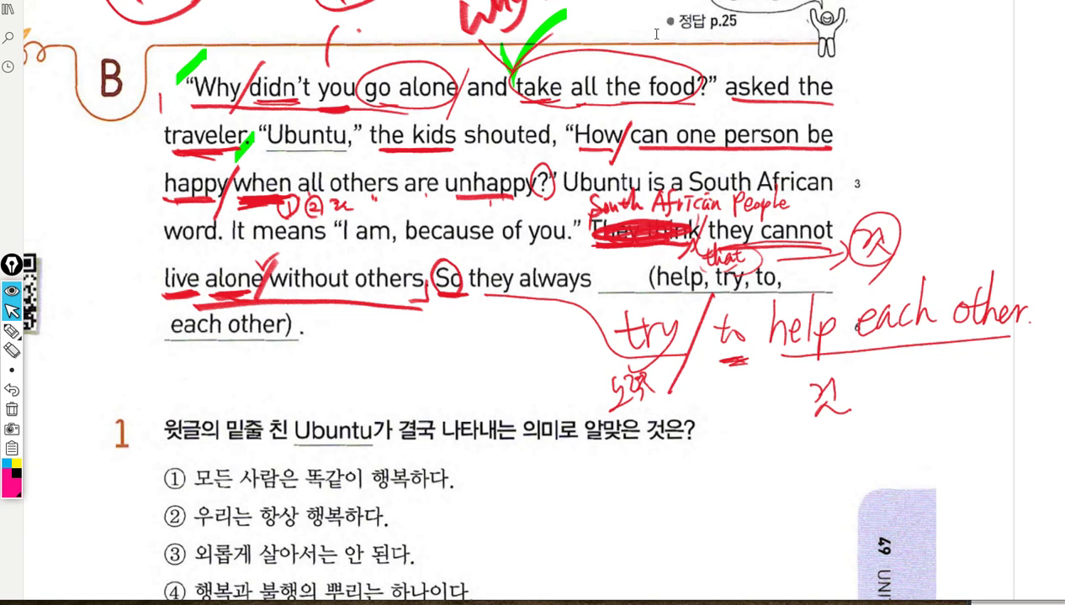
{"action": "key", "text": "ctrl+z"}
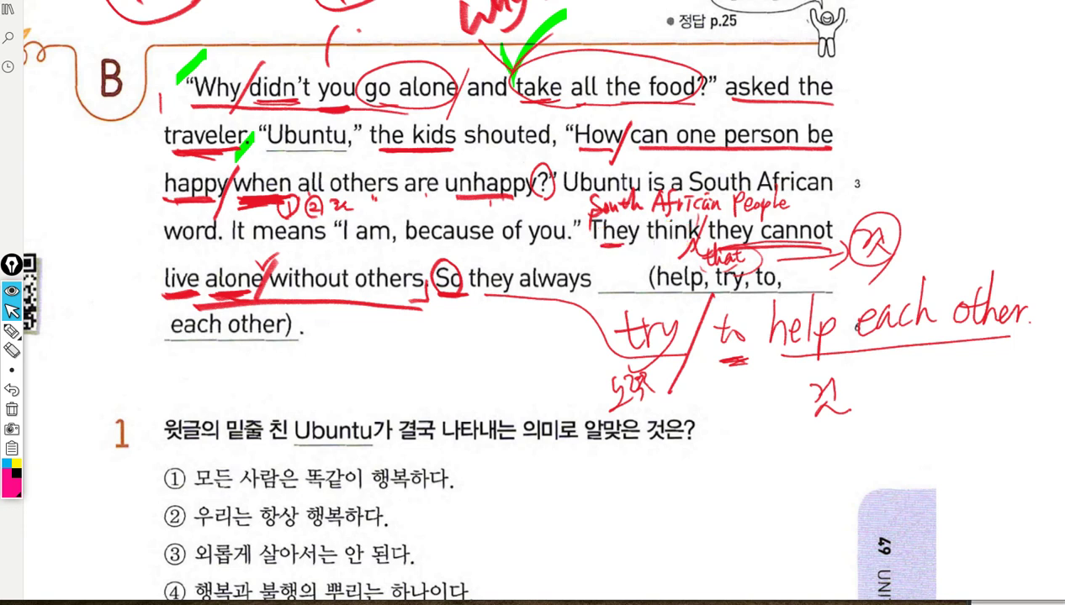
{"action": "mouse_move", "coordinate": [703, 267]}
{"action": "left_mouse_down"}
{"action": "mouse_move", "coordinate": [735, 264]}
{"action": "mouse_move", "coordinate": [714, 261]}
{"action": "left_mouse_up"}
{"action": "mouse_move", "coordinate": [504, 303]}
{"action": "left_mouse_down"}
{"action": "mouse_move", "coordinate": [459, 282]}
{"action": "mouse_move", "coordinate": [508, 296]}
{"action": "left_mouse_up"}
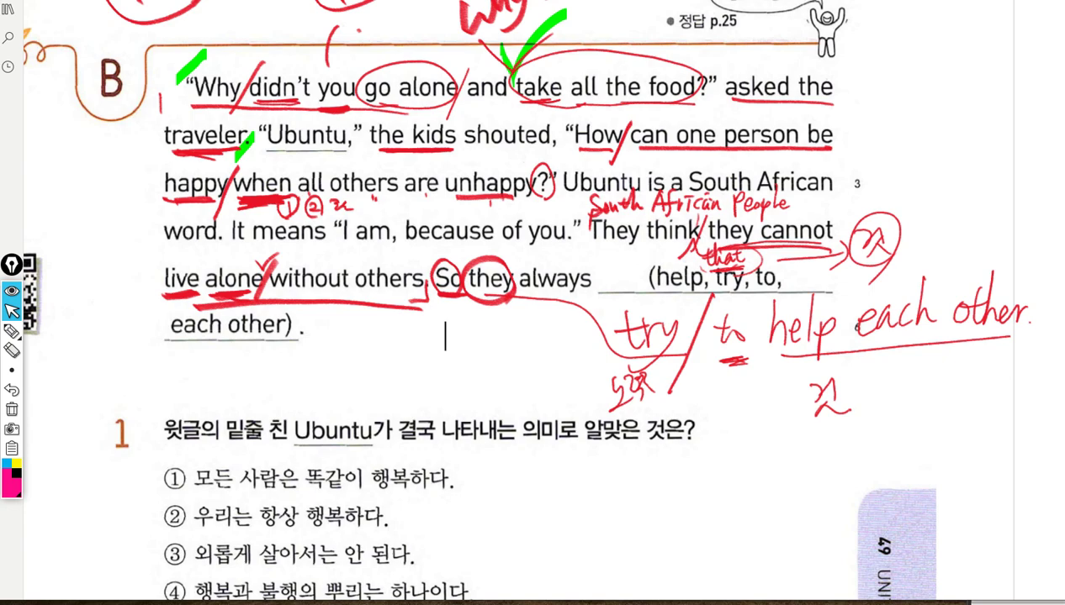
- Follow the Class Card link beside the passage and open the set "[통문장] 주니어 리더스뱅크 5-4B" for editing
{"action": "scroll", "coordinate": [889, 154], "scroll_direction": "down", "scroll_amount": 5}
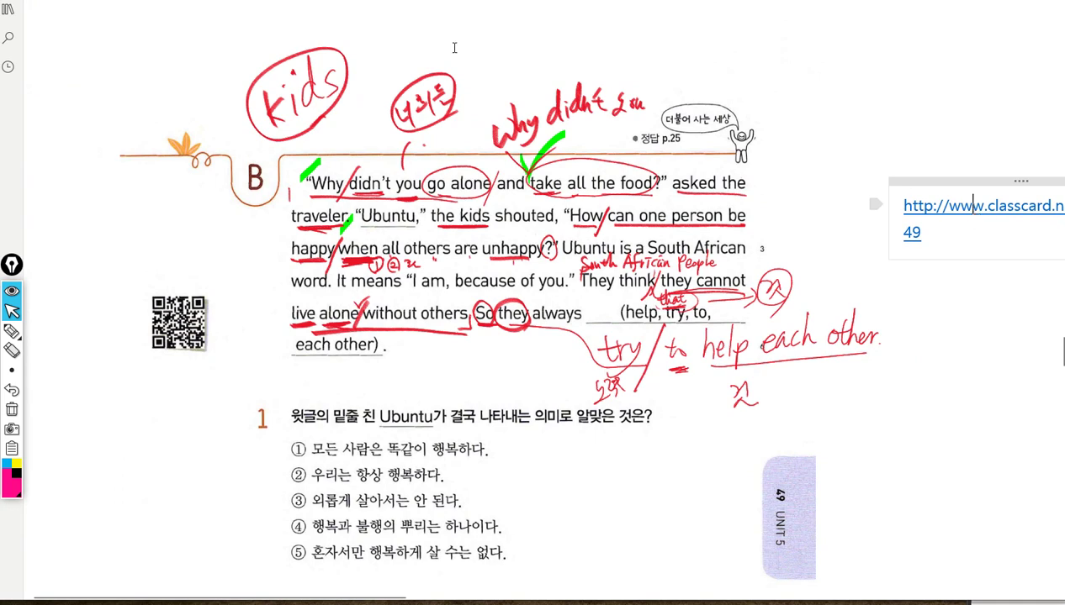
{"action": "left_click", "coordinate": [973, 206]}
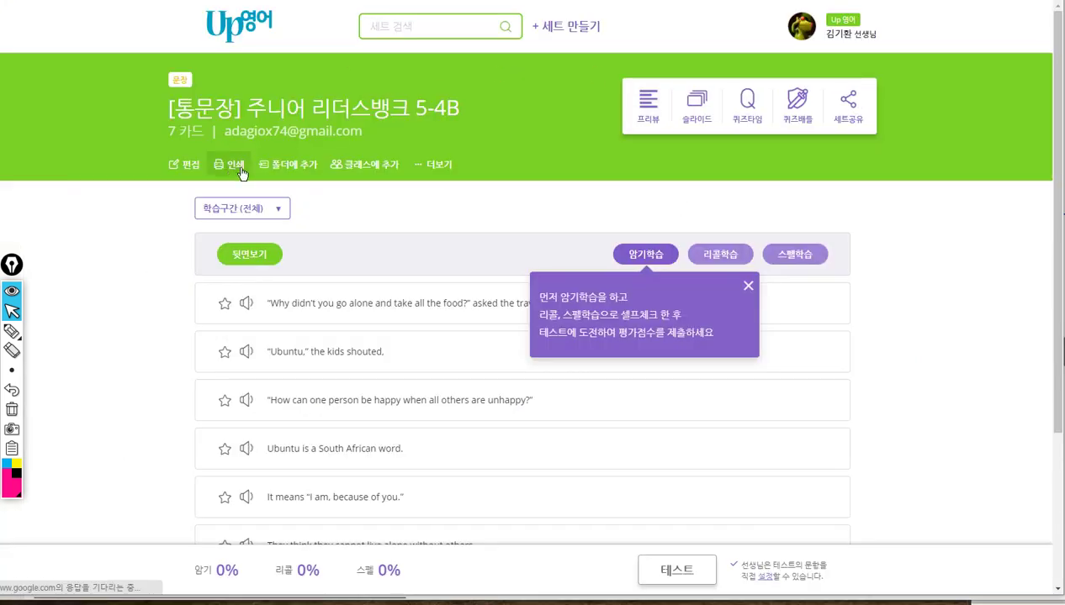
{"action": "left_click", "coordinate": [200, 170]}
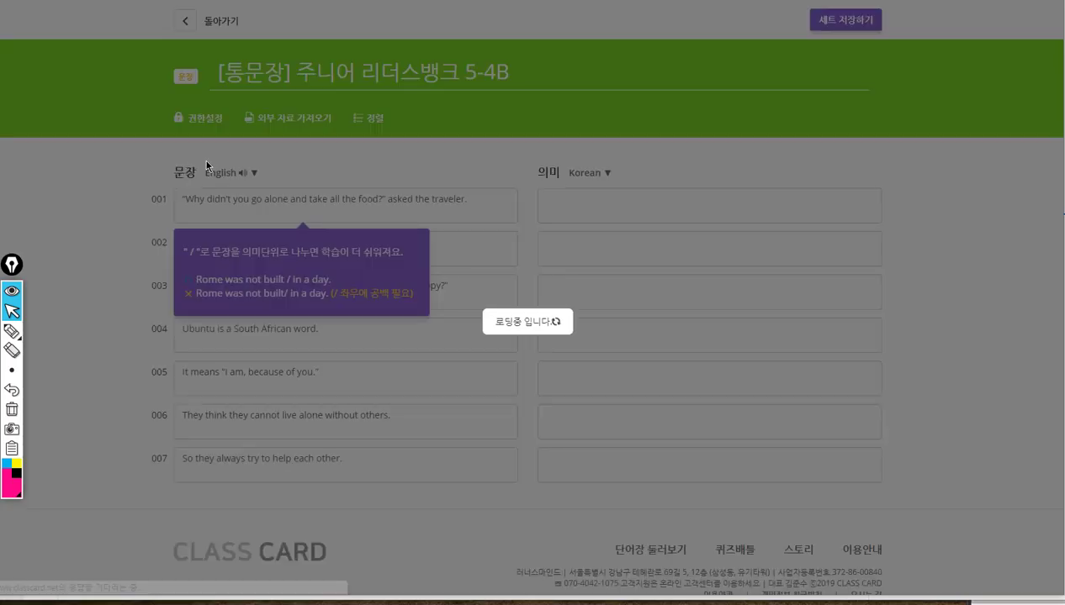
{"action": "scroll", "coordinate": [565, 234], "scroll_direction": "up", "scroll_amount": 3}
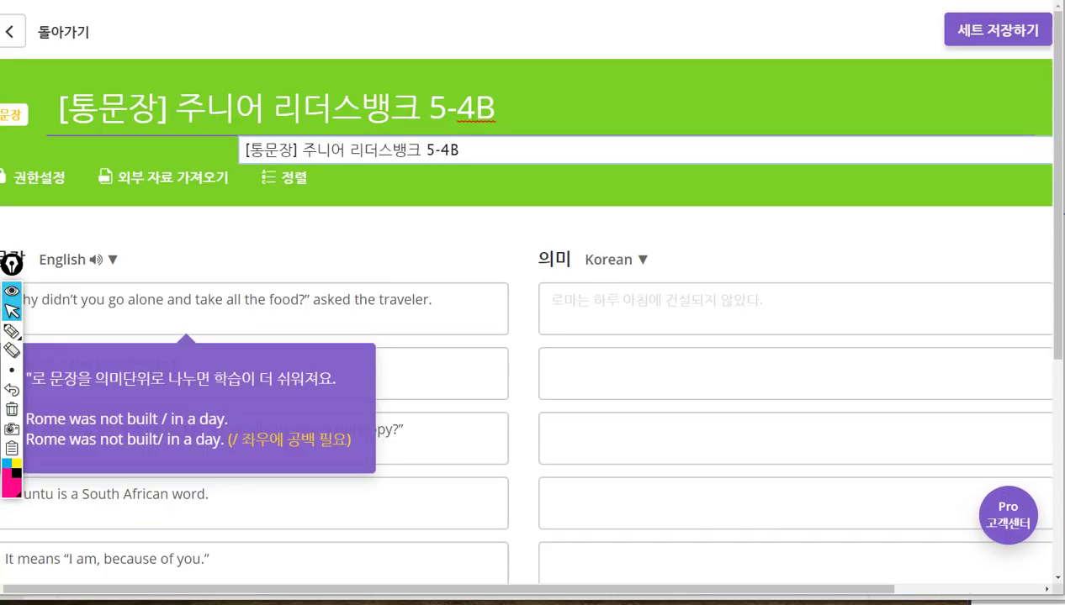
- Clear the floating annotation toolbar off the card editor and place the cursor in the first card's Korean meaning
{"action": "left_click", "coordinate": [570, 303]}
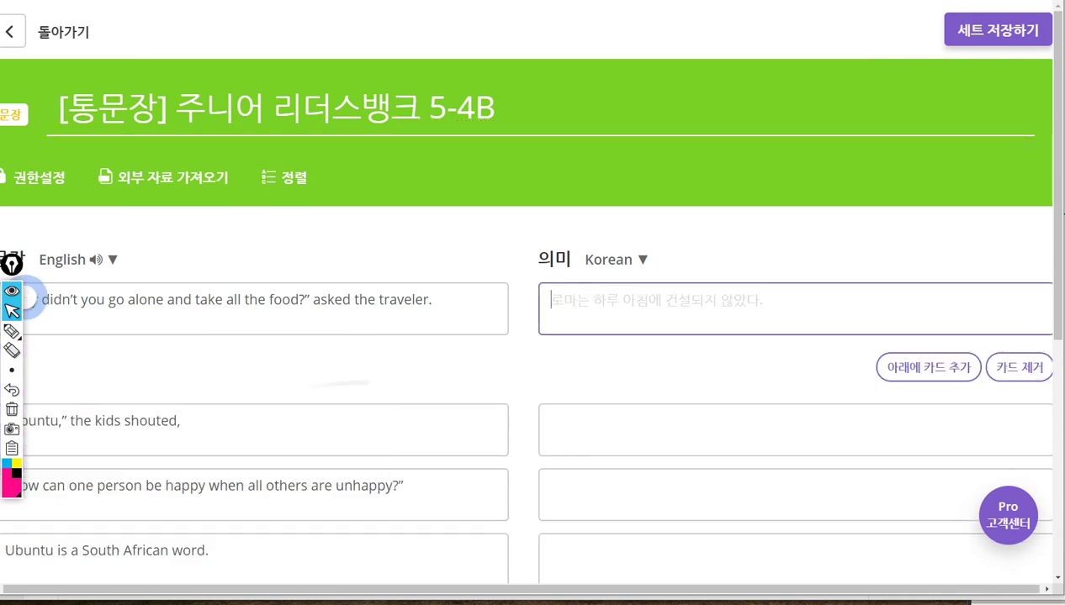
{"action": "left_click_drag", "start_coordinate": [12, 264], "coordinate": [38, 257]}
{"action": "left_click", "coordinate": [958, 296]}
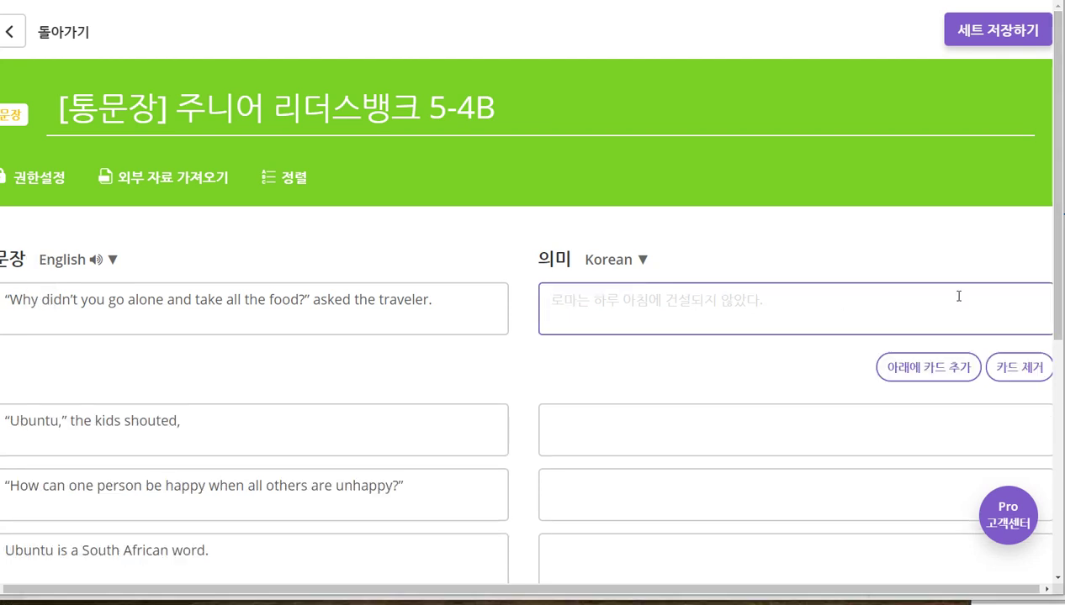
- Begin the first card's Korean meaning with "왜 / 너희들은 혼자서 가지 않았니? / 그리고 after an opening quotation mark
{"action": "type", "text": "\"왜 / 넣"}
{"action": "type", "text": "희들은"}
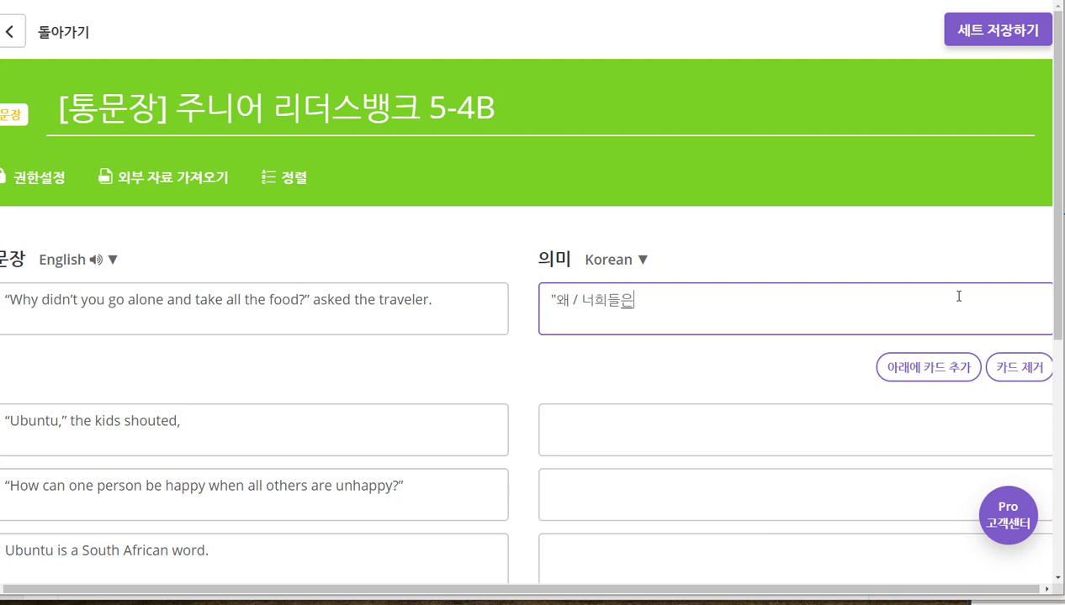
{"action": "type", "text": " 혼자서 ㄱ"}
{"action": "type", "text": "가지 애"}
{"action": "type", "text": "ㅆ았"}
{"action": "key", "text": "BackSpace"}
{"action": "key", "text": "BackSpace"}
{"action": "key", "text": "BackSpace"}
{"action": "key", "text": "BackSpace"}
{"action": "type", "text": "안해"}
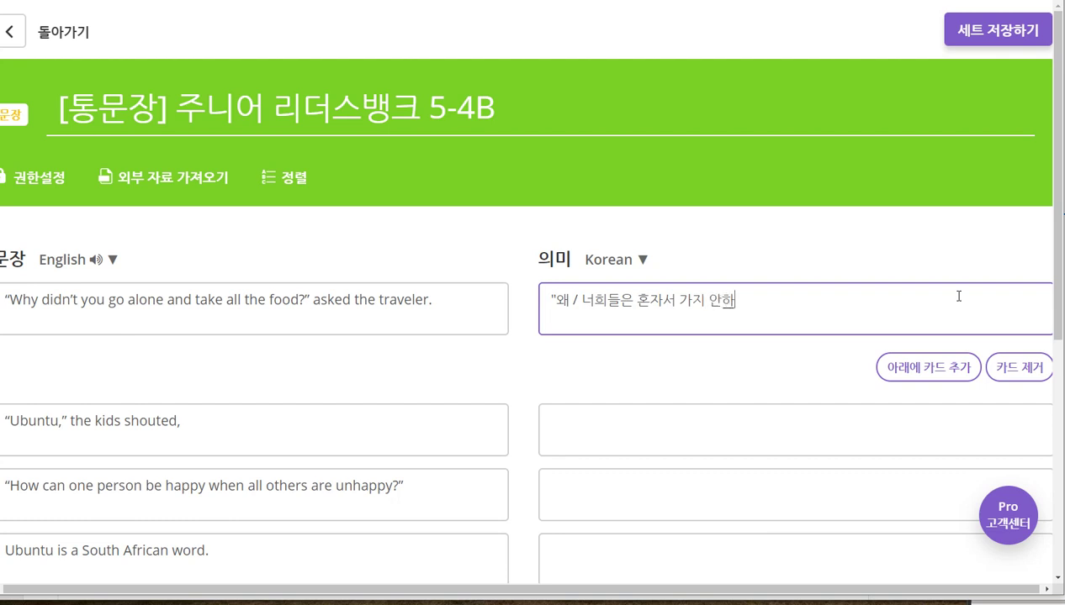
{"action": "key", "text": "BackSpace"}
{"action": "key", "text": "BackSpace"}
{"action": "key", "text": "BackSpace"}
{"action": "type", "text": "않았니? / 그리고"}
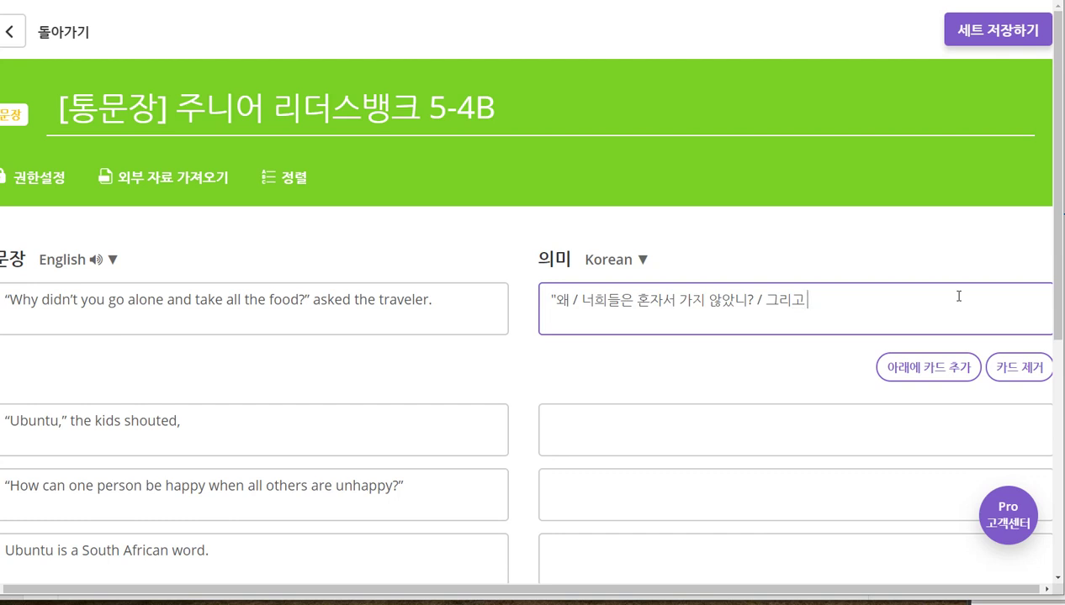
- Complete the first card's Korean meaning with (왜 너희들은) 모든 음식을 가져 가지 않았니? " 라고 그 여행가가 물었다
{"action": "type", "text": " (왜"}
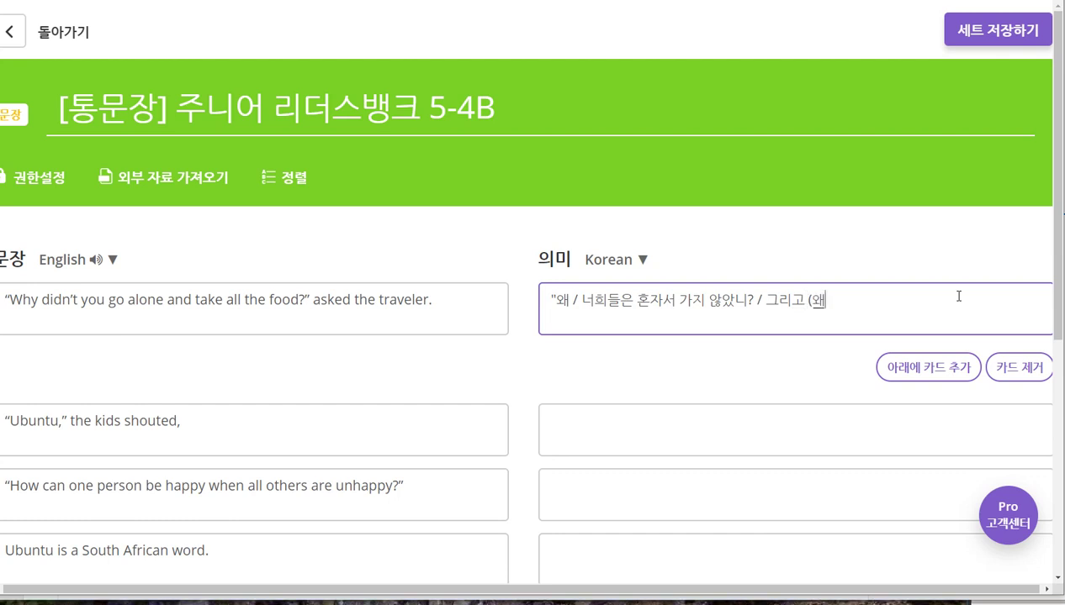
{"action": "type", "text": " 너희들은"}
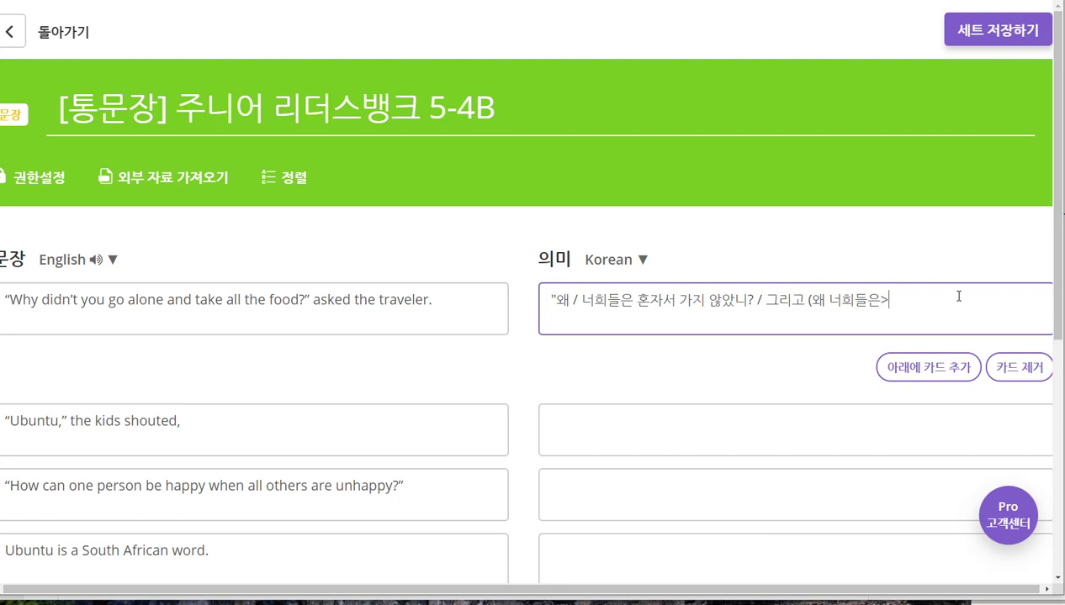
{"action": "type", "text": ") 모든 음식을 가져 가지"}
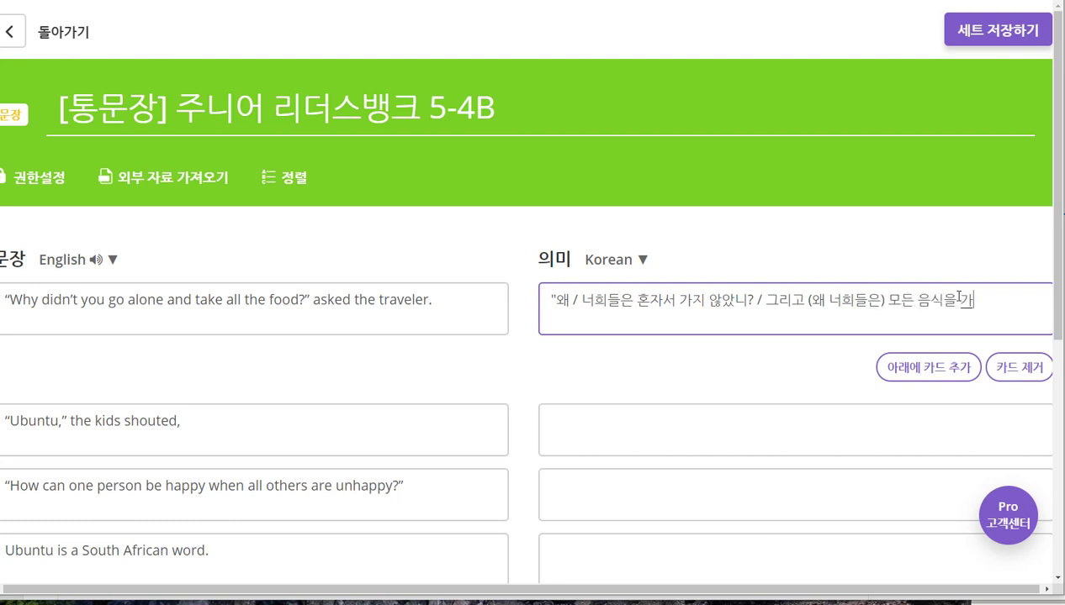
{"action": "type", "text": " 않았니?"}
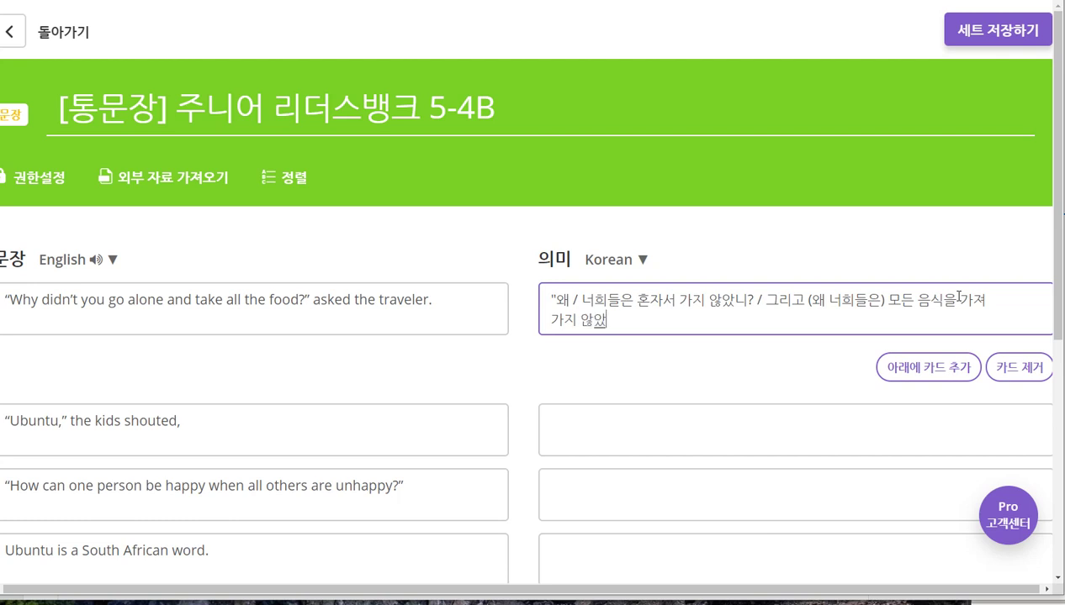
{"action": "type", "text": " \""}
{"action": "type", "text": " 라고 그 여행ㄱ"}
{"action": "type", "text": "가가 물었따."}
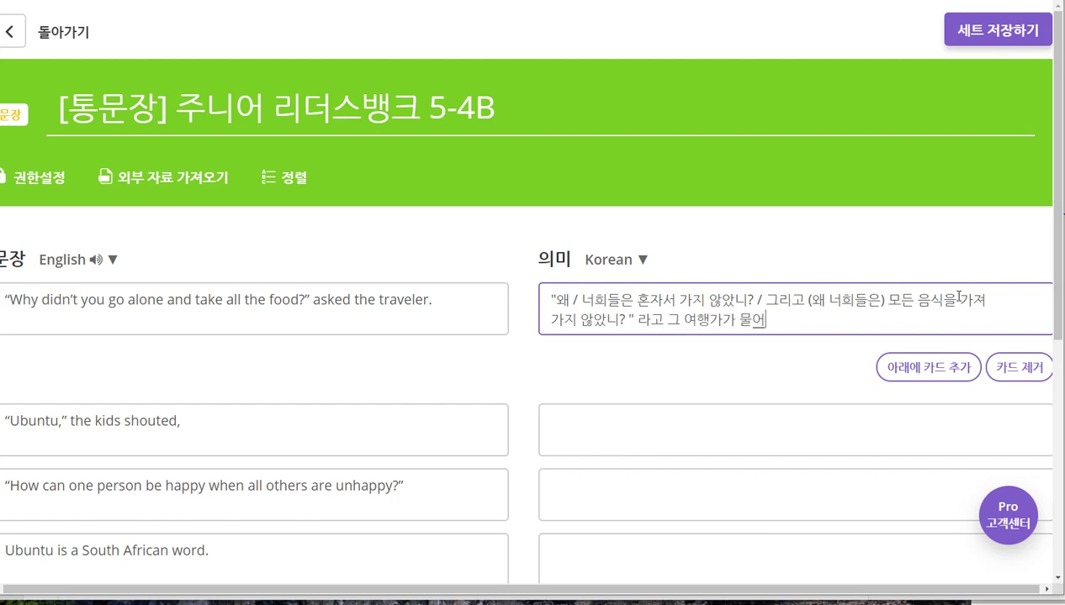
{"action": "key", "text": "BackSpace"}
{"action": "key", "text": "BackSpace"}
{"action": "type", "text": "다."}
- Replace the quoted question in the first English sentence with retyped text: Why didn't you go alone and take all the food
{"action": "left_click", "coordinate": [8, 299]}
{"action": "left_click_drag", "start_coordinate": [7, 300], "coordinate": [298, 299]}
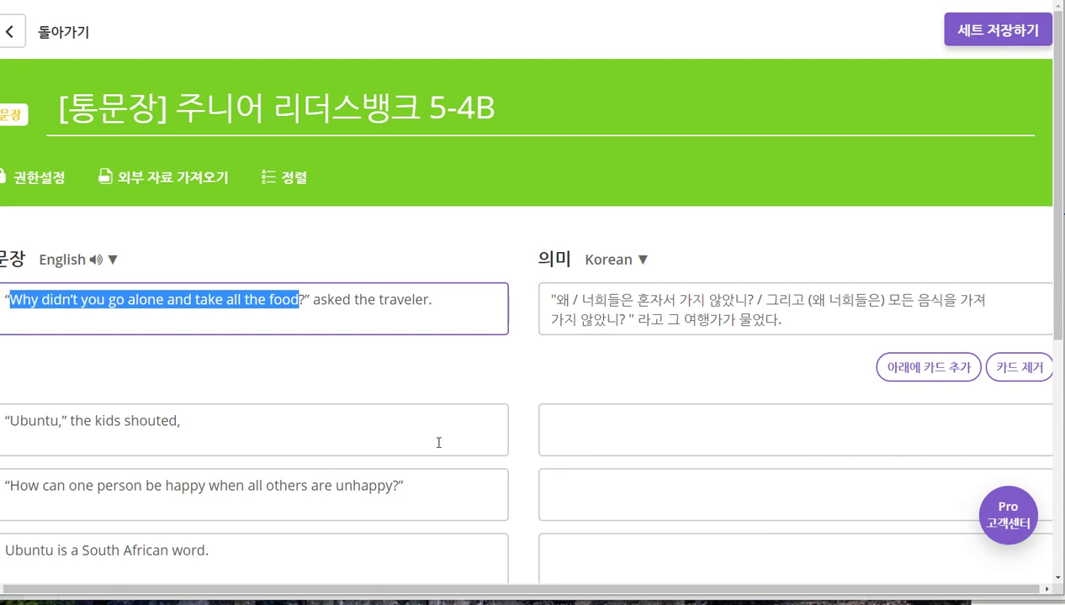
{"action": "key", "text": "BackSpace"}
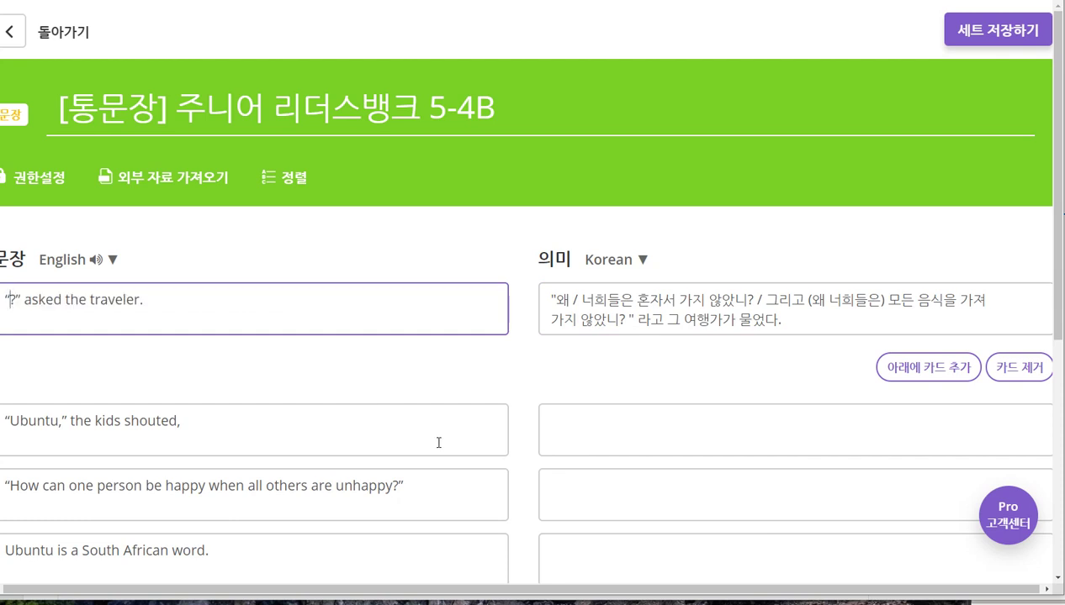
{"action": "type", "text": "Whe"}
{"action": "key", "text": "BackSpace"}
{"action": "type", "text": "y didn't you go alone and "}
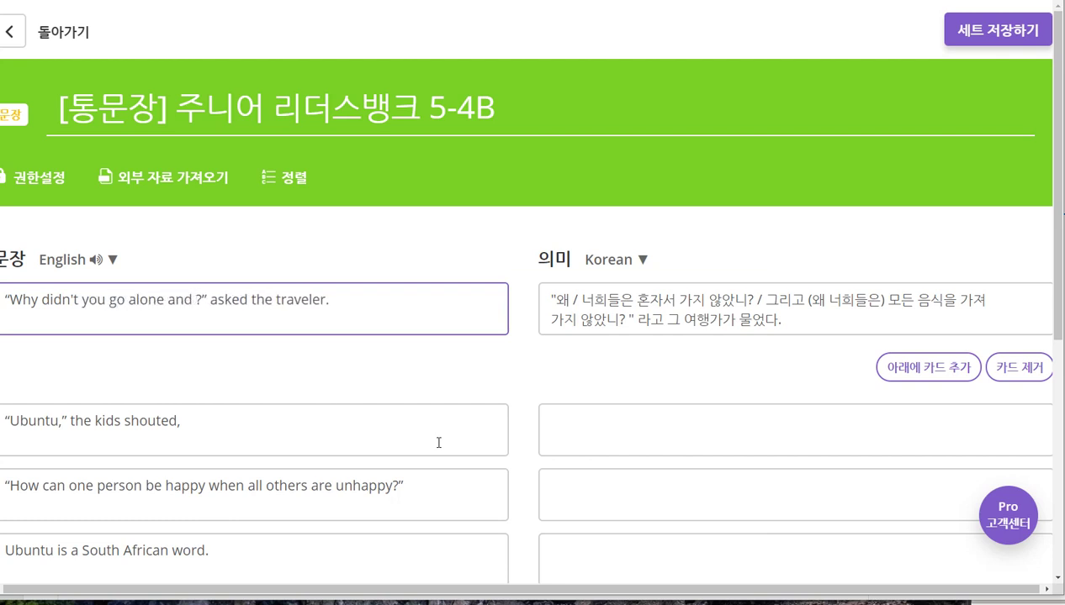
{"action": "type", "text": "take all the food"}
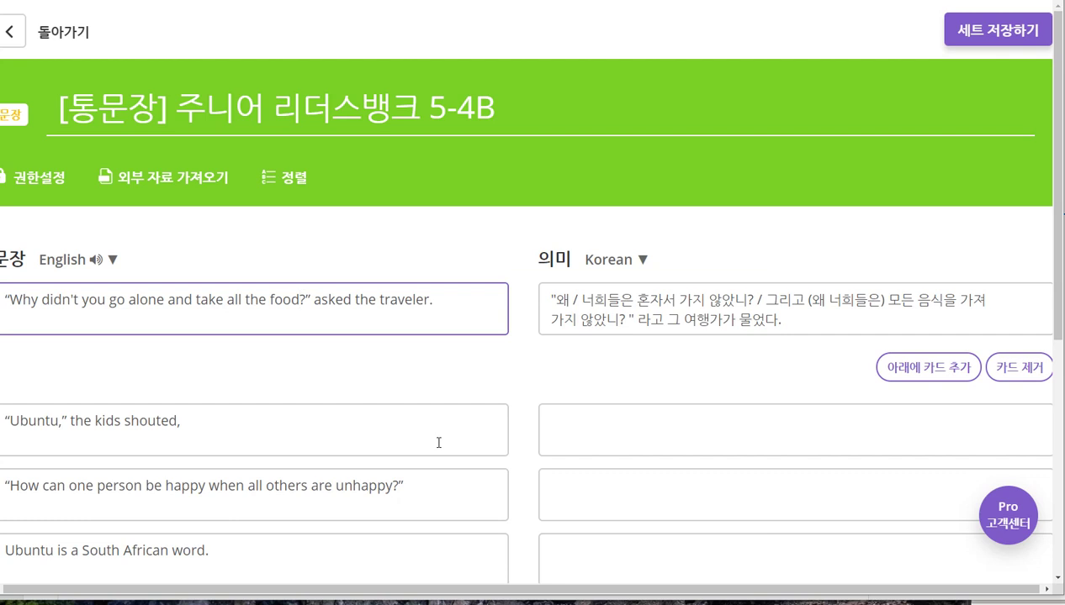
{"action": "key", "text": "Right"}
{"action": "key", "text": "Right"}
{"action": "key", "text": "Right"}
{"action": "key", "text": "Right"}
{"action": "key", "text": "Right"}
{"action": "key", "text": "Right"}
{"action": "key", "text": "Right"}
{"action": "key", "text": "Right"}
{"action": "key", "text": "Right"}
{"action": "key", "text": "Right"}
{"action": "key", "text": "Right"}
{"action": "key", "text": "Right"}
{"action": "key", "text": "Right"}
{"action": "key", "text": "Right"}
{"action": "key", "text": "Right"}
- Enter the Korean meaning of the second card as "Ubuntu", 그 아이들이 소리쳤다
{"action": "left_click", "coordinate": [552, 320]}
{"action": "left_click", "coordinate": [605, 357]}
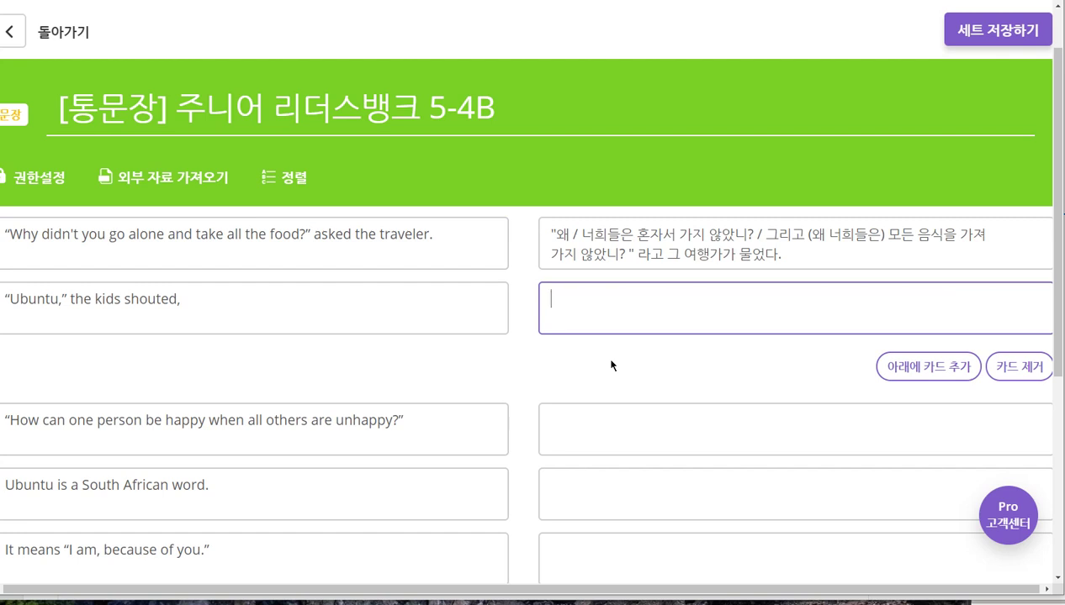
{"action": "type", "text": "\""}
{"action": "type", "text": "Ubun"}
{"action": "type", "text": "tu\""}
{"action": "type", "text": ", 그"}
{"action": "key", "text": "BackSpace"}
{"action": "type", "text": "그 아이들이 소리쳤다."}
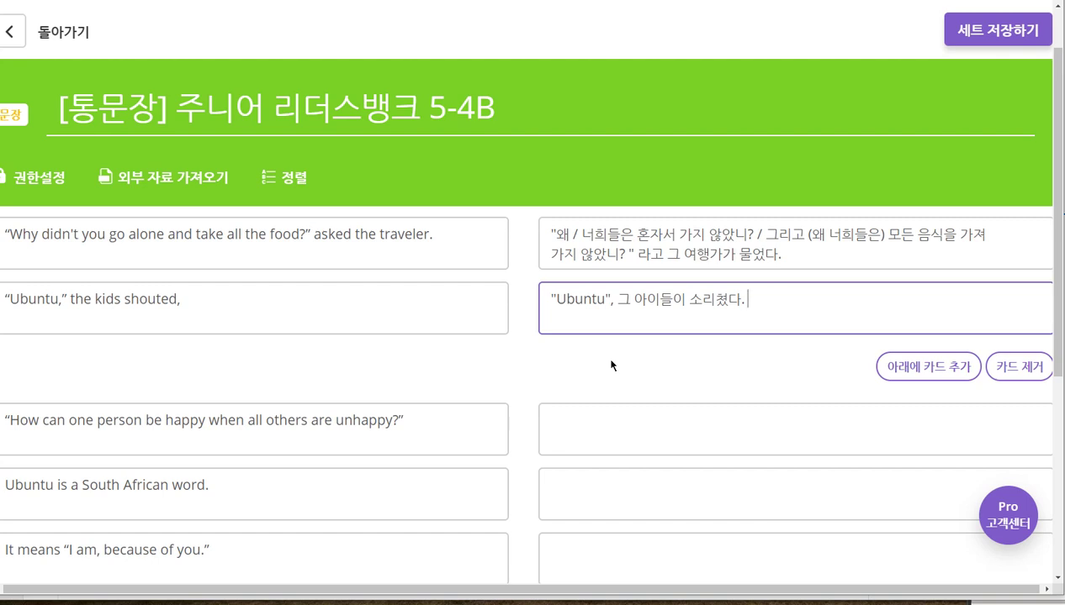
- Begin the third card's Korean meaning with an opening quotation mark and 어떻게 / 한 사람이 행복해 질 수 있나요? /
{"action": "key", "text": "Tab"}
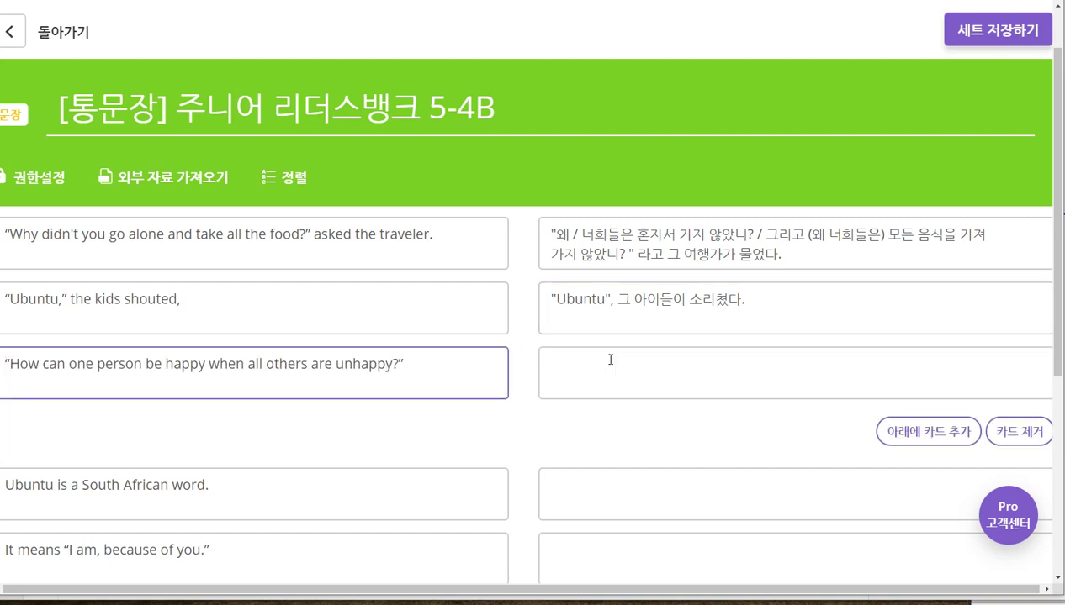
{"action": "key", "text": "Tab"}
{"action": "type", "text": "\""}
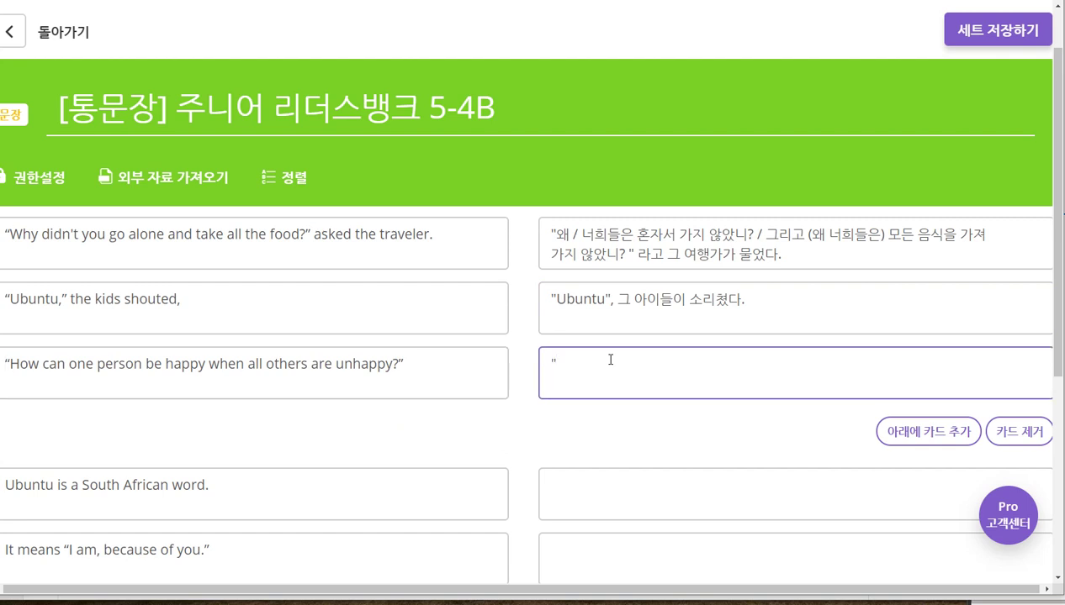
{"action": "type", "text": "어떻게 /"}
{"action": "type", "text": "한 사람이 행복"}
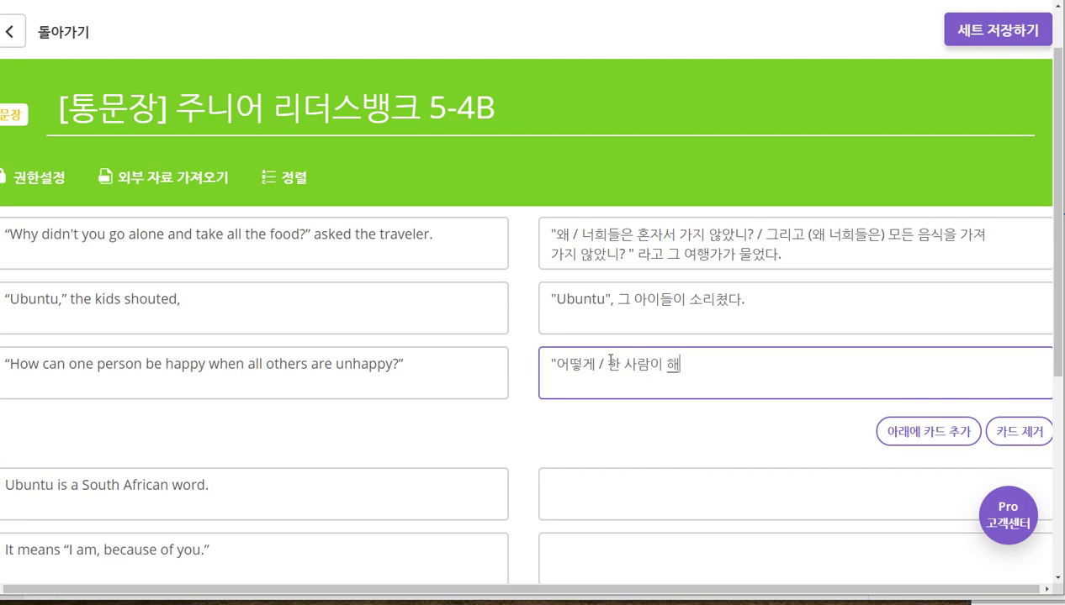
{"action": "type", "text": "해 질 수 이싼"}
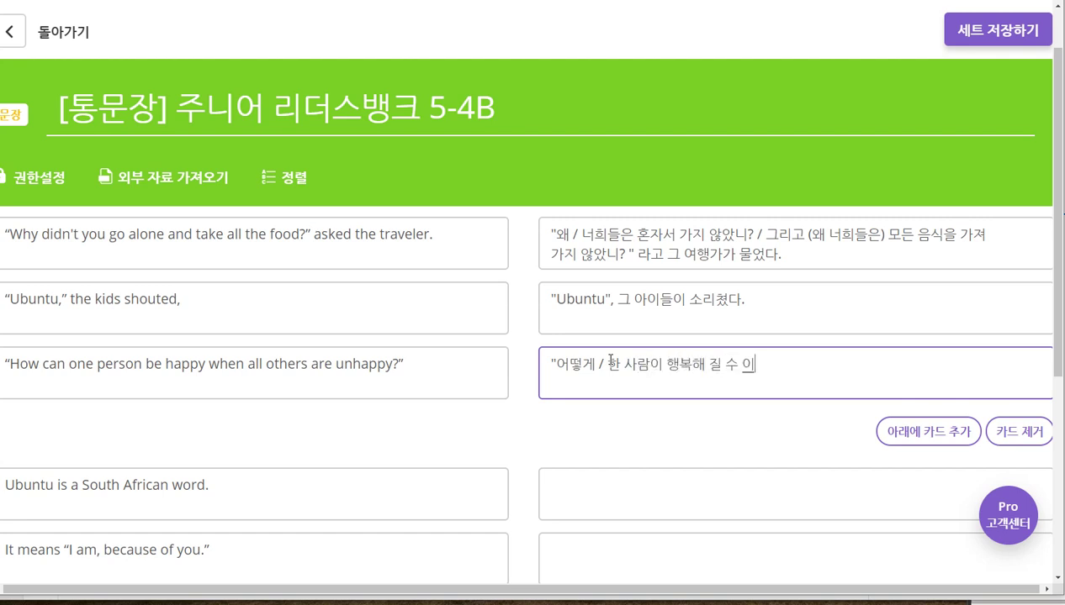
{"action": "key", "text": "BackSpace"}
{"action": "key", "text": "BackSpace"}
{"action": "key", "text": "BackSpace"}
{"action": "type", "text": "있ㄴ"}
{"action": "type", "text": "ㅏ요? /"}
- Complete the third card's Korean meaning with 모든 다른 사람들이 불행할 때 and a closing quotation mark
{"action": "type", "text": " 모든"}
{"action": "type", "text": " 사"}
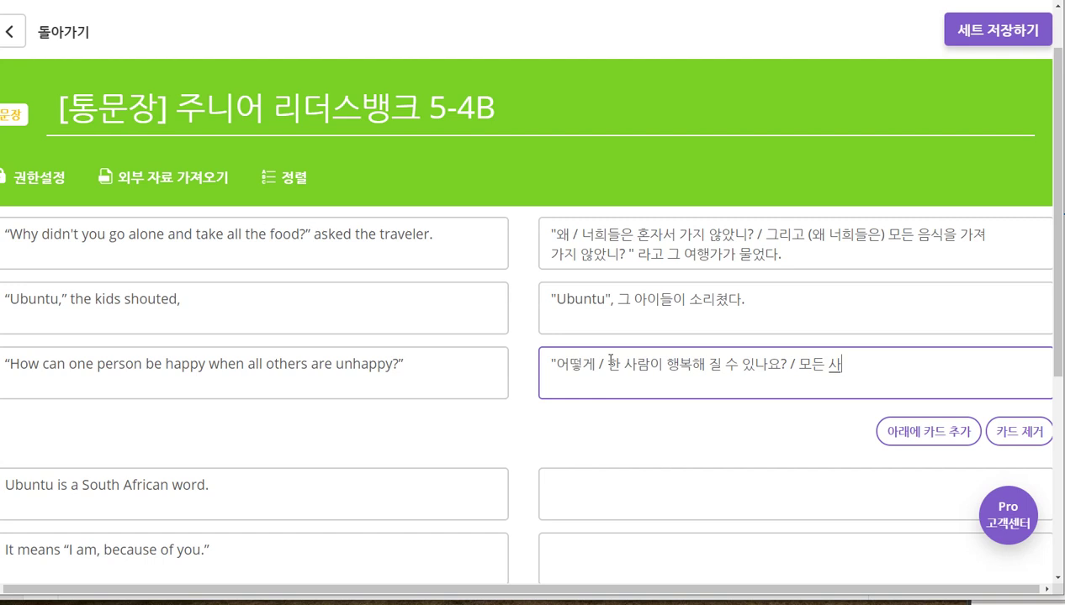
{"action": "key", "text": "BackSpace"}
{"action": "key", "text": "BackSpace"}
{"action": "type", "text": "다른 사람들이"}
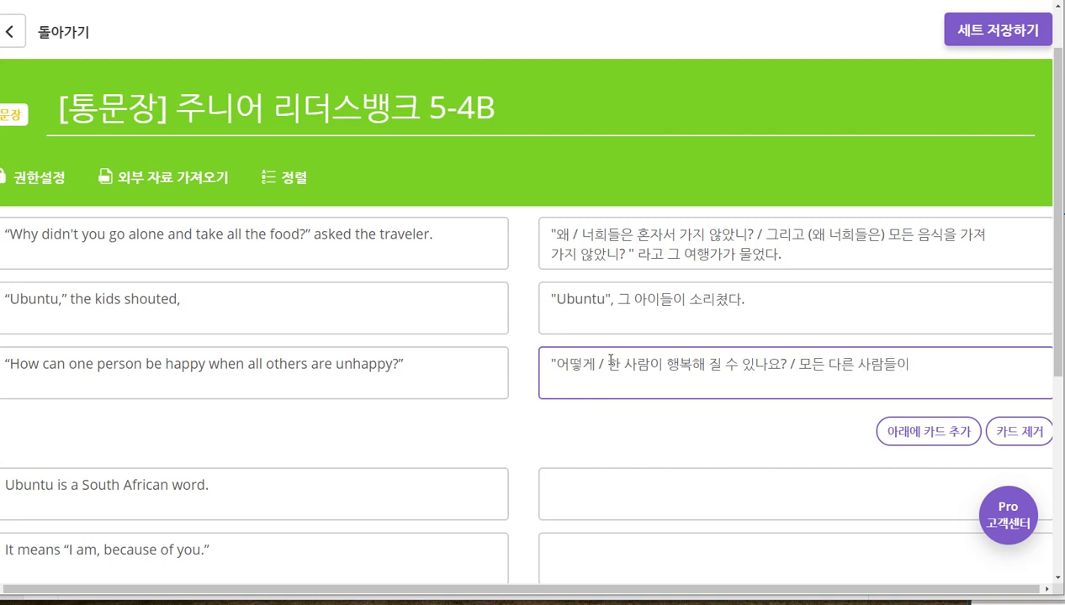
{"action": "type", "text": " 불행할 때"}
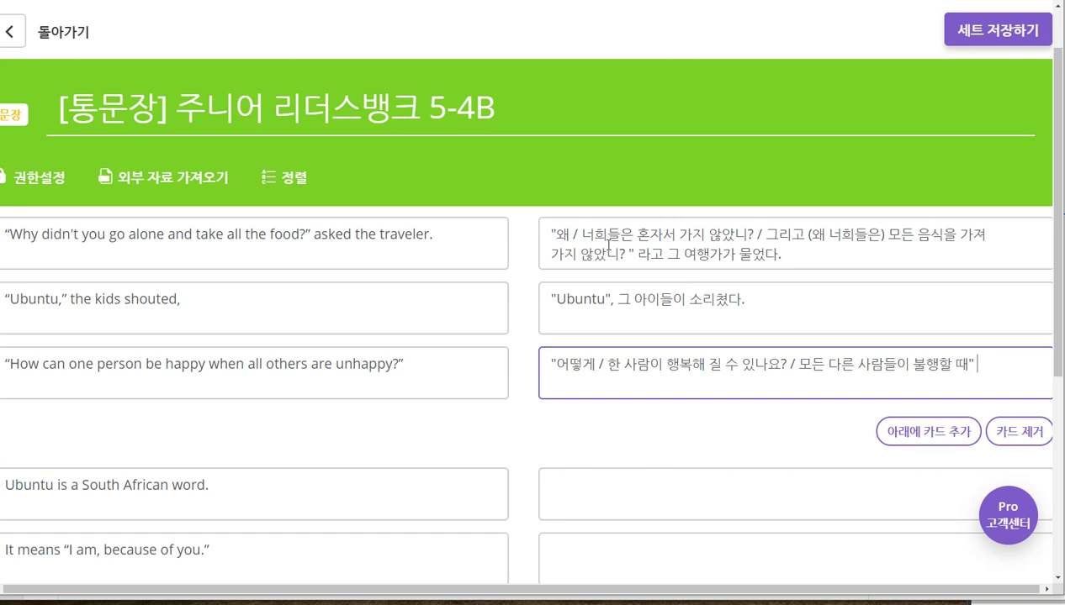
- Highlight "be" and "when all others are unhappy" in the third English sentence to compare them with the Korean meaning
{"action": "left_click", "coordinate": [158, 365]}
{"action": "double_click", "coordinate": [150, 365]}
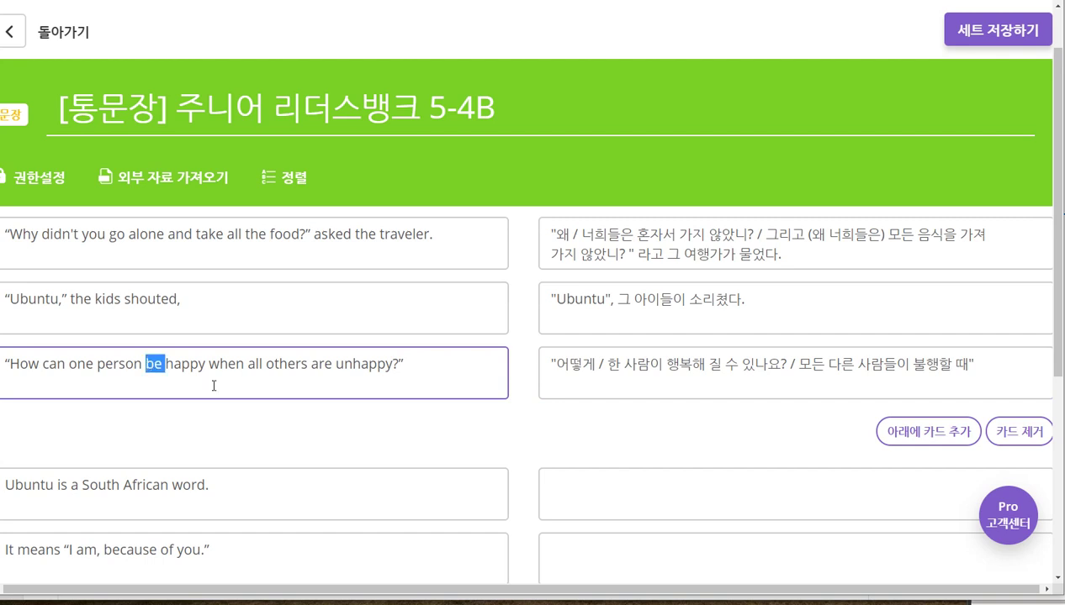
{"action": "left_click_drag", "start_coordinate": [208, 367], "coordinate": [393, 361]}
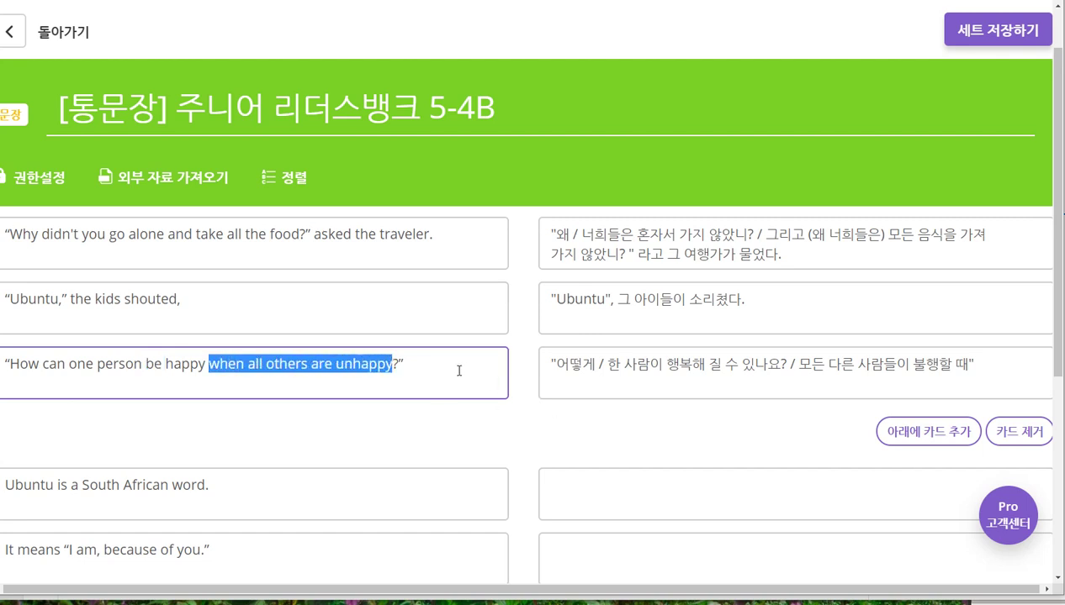
{"action": "left_click", "coordinate": [705, 372]}
- Enter the Korean meaning of the fourth card as Ubuntu는 남 아프리카의 말이다
{"action": "left_click", "coordinate": [601, 480]}
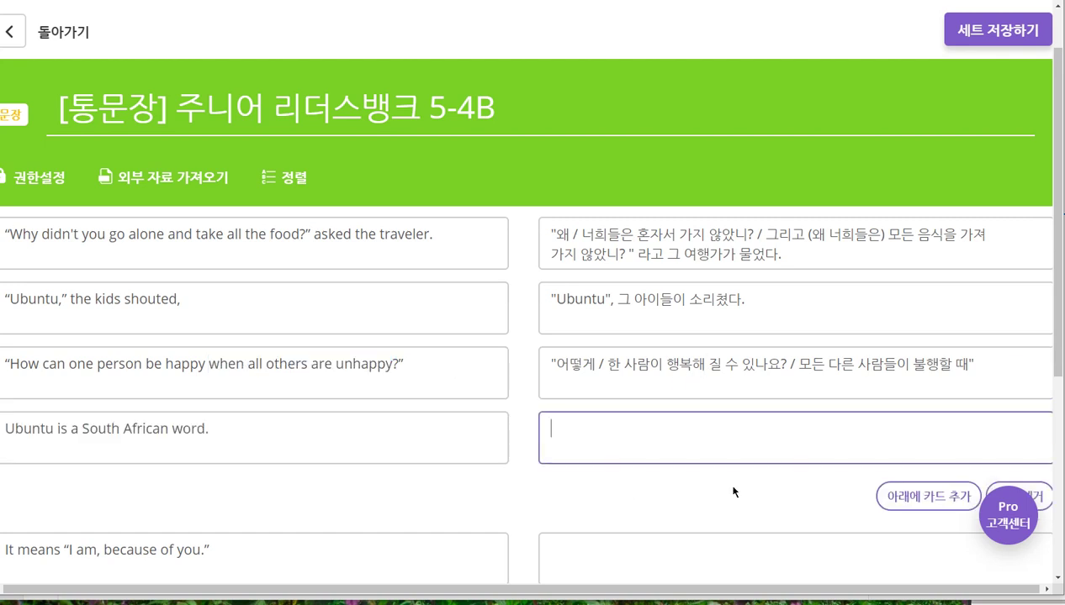
{"action": "type", "text": "Ubunto는 남"}
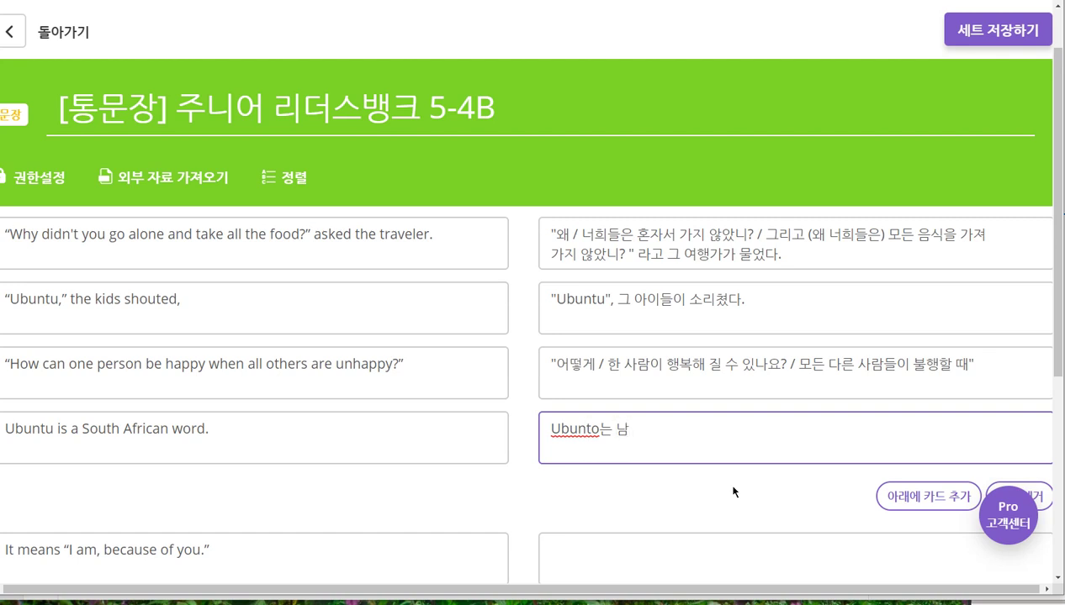
{"action": "key", "text": "Right"}
{"action": "key", "text": "shift+Right"}
{"action": "type", "text": "u"}
{"action": "type", "text": " dkvm"}
{"action": "key", "text": "BackSpace"}
{"action": "key", "text": "BackSpace"}
{"action": "key", "text": "BackSpace"}
{"action": "key", "text": "BackSpace"}
{"action": "type", "text": "아프리카의 말이다."}
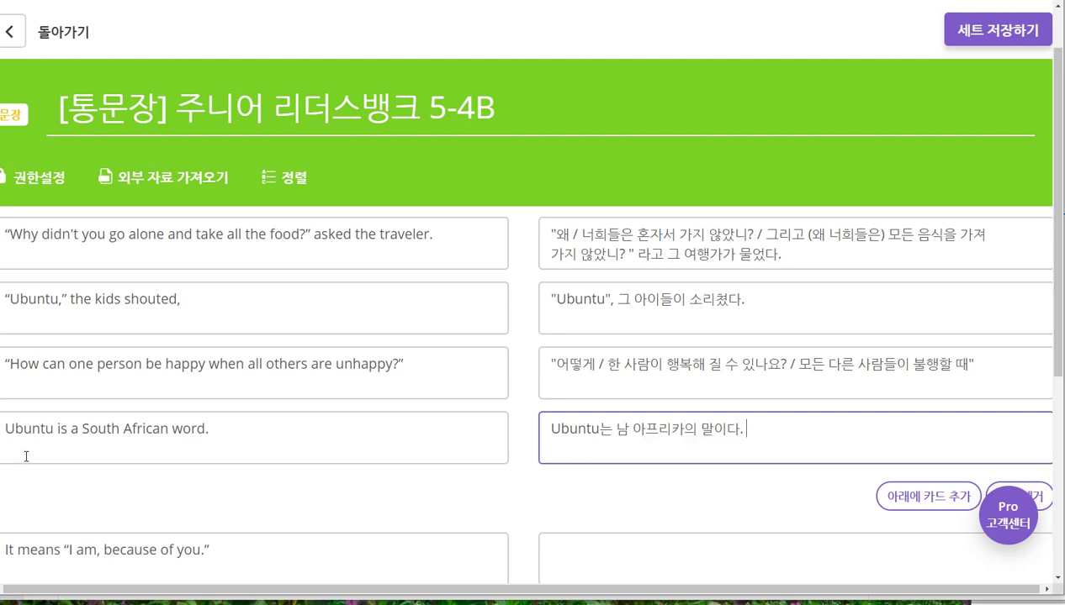
{"action": "left_click_drag", "start_coordinate": [244, 431], "coordinate": [4, 430]}
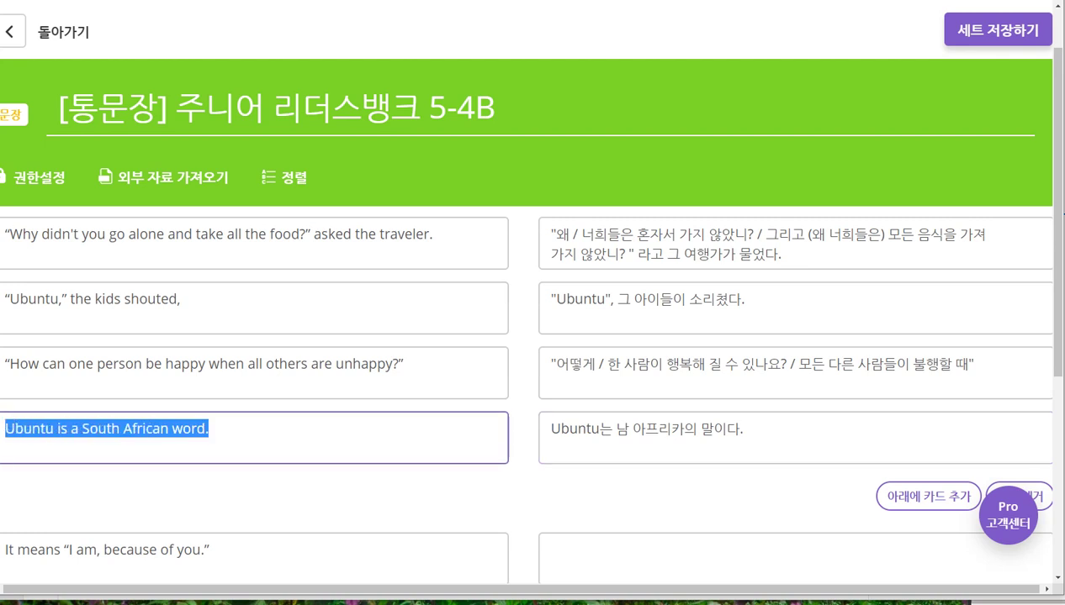
{"action": "key", "text": "BackSpace"}
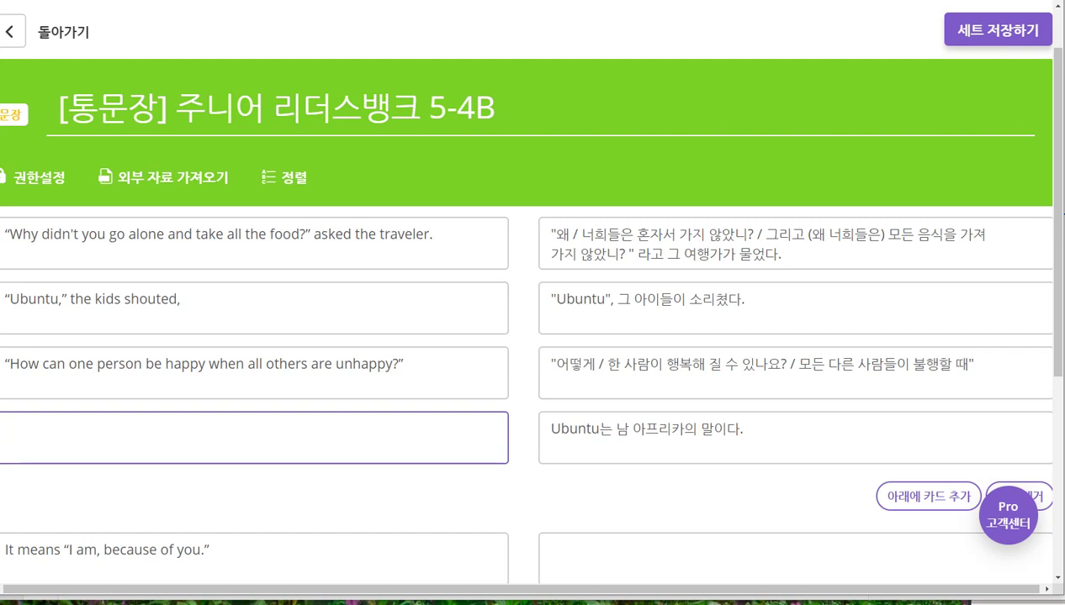
{"action": "key", "text": "ctrl+z"}
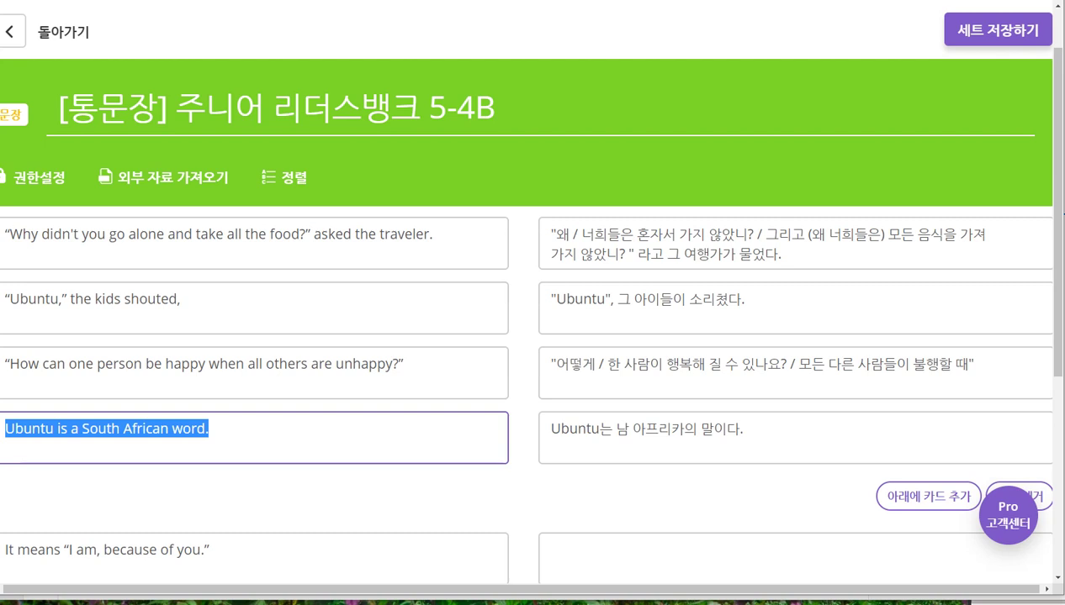
- Enter the Korean meaning of the fifth card as 그것은 의미한다. "내가 있다, 네 때문에."
{"action": "scroll", "coordinate": [331, 459], "scroll_direction": "down", "scroll_amount": 2}
{"action": "left_click", "coordinate": [576, 347]}
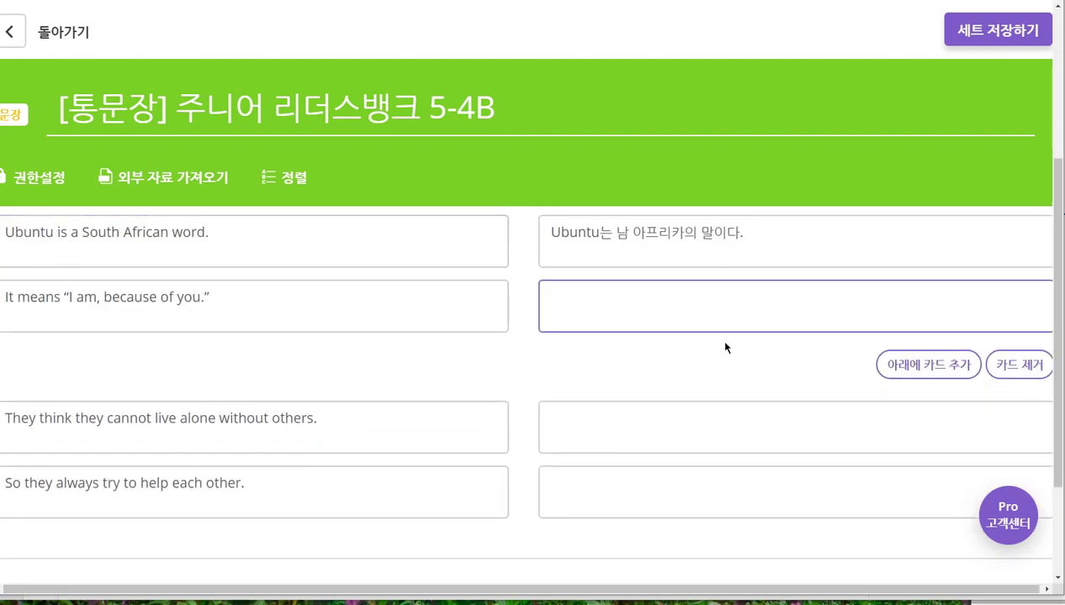
{"action": "type", "text": "그것은 의"}
{"action": "type", "text": "미한다. /"}
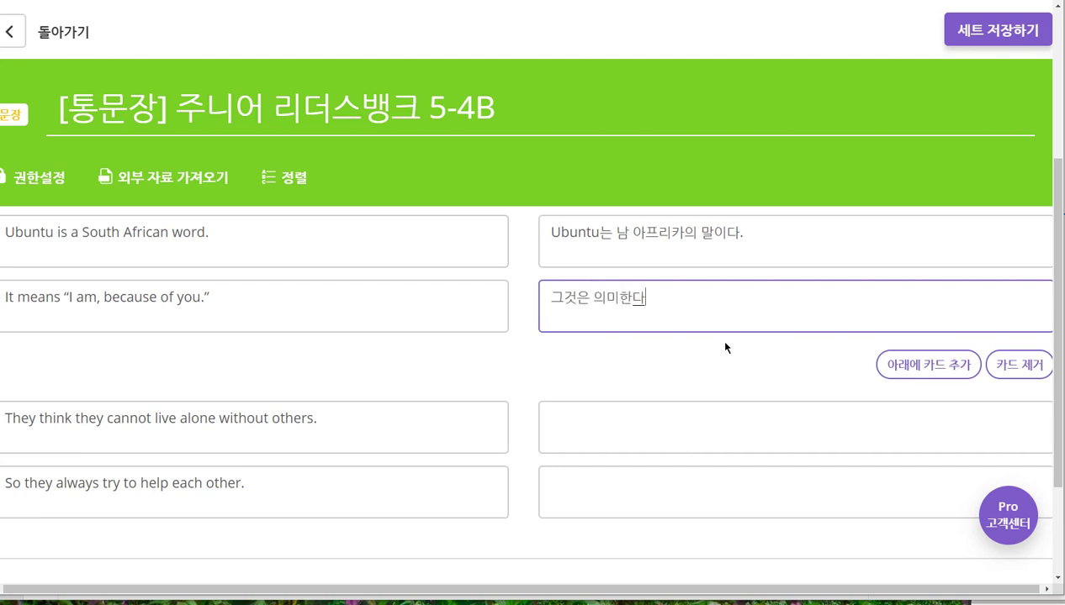
{"action": "key", "text": "BackSpace"}
{"action": "type", "text": "\"내가 있다"}
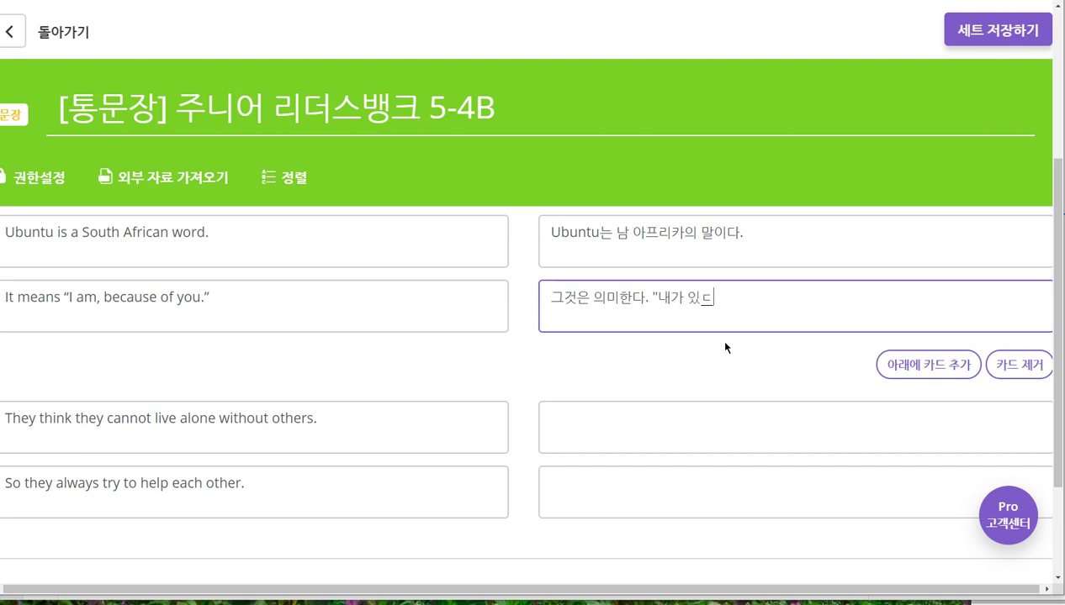
{"action": "type", "text": ", 네 때문에"}
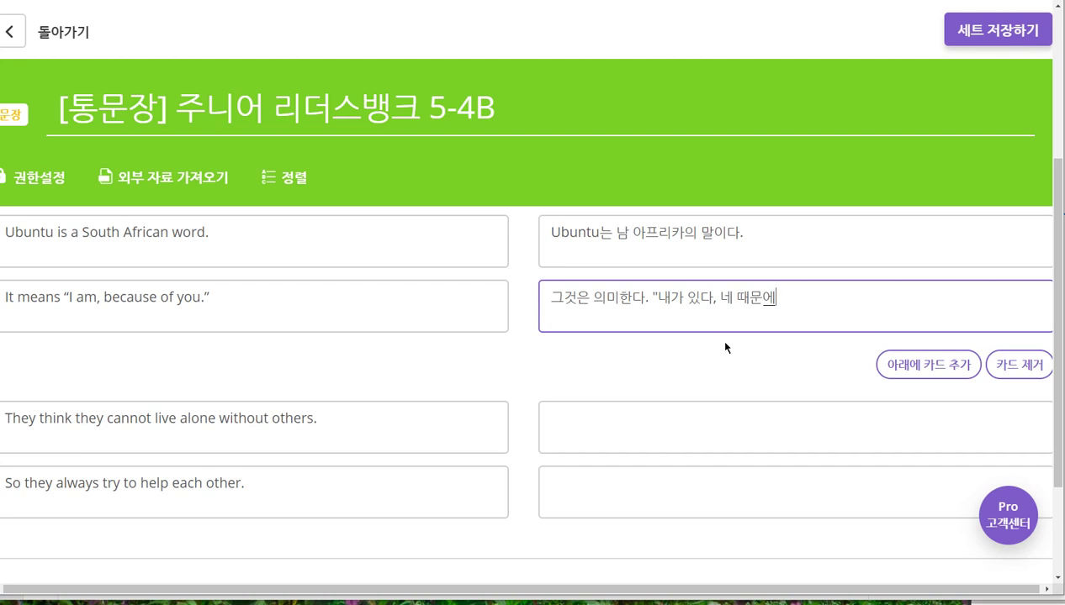
{"action": "type", "text": "."}
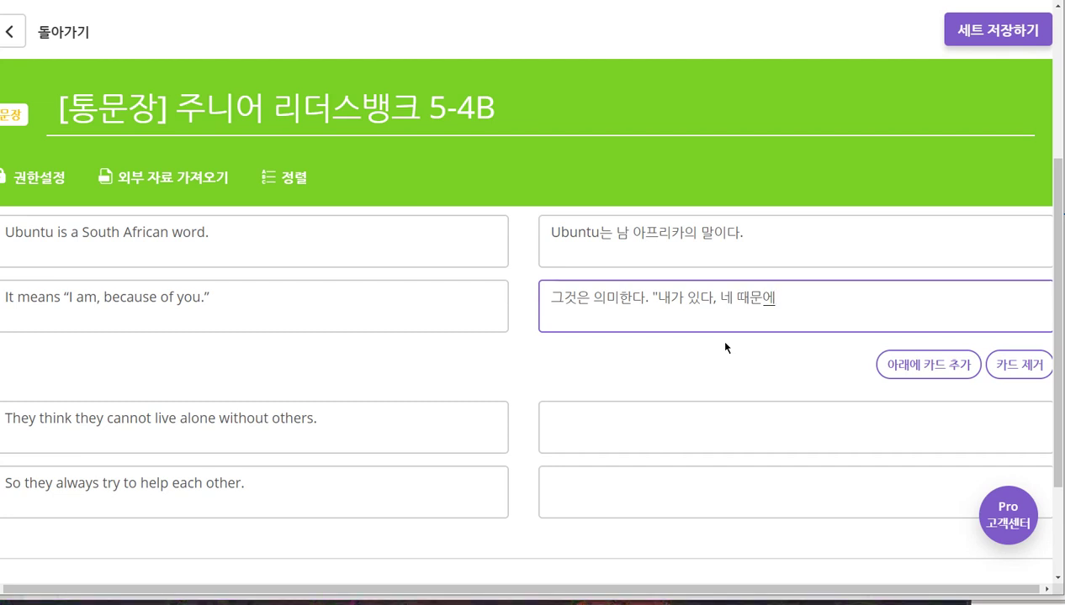
{"action": "type", "text": "\""}
- Replace the word 네 with 너 in the fifth card's Korean meaning
{"action": "left_click_drag", "start_coordinate": [660, 296], "coordinate": [713, 296]}
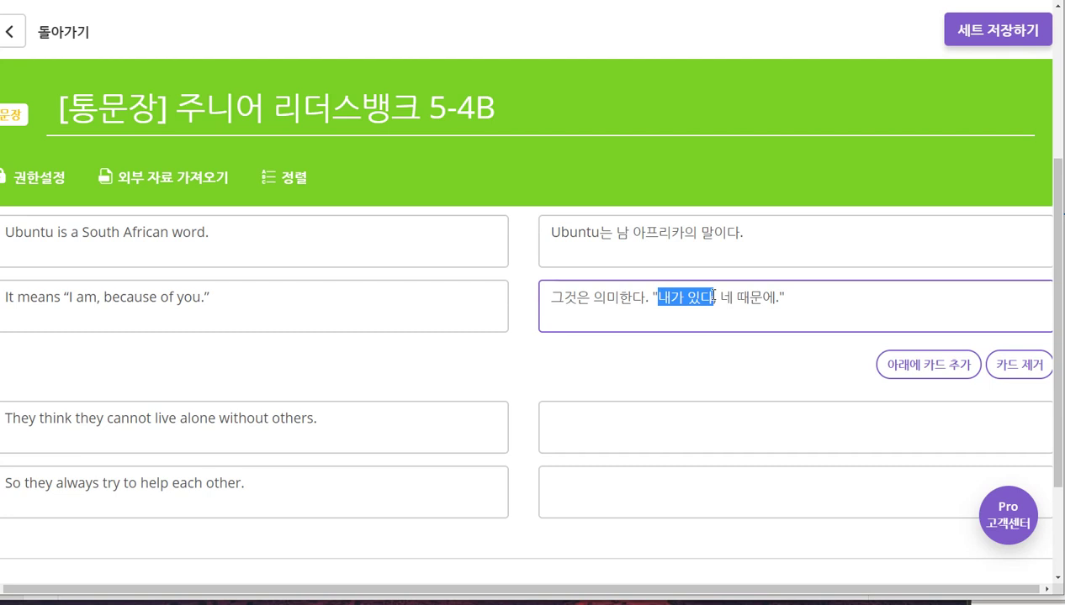
{"action": "left_click", "coordinate": [714, 296]}
{"action": "type", "text": ","}
{"action": "double_click", "coordinate": [726, 297]}
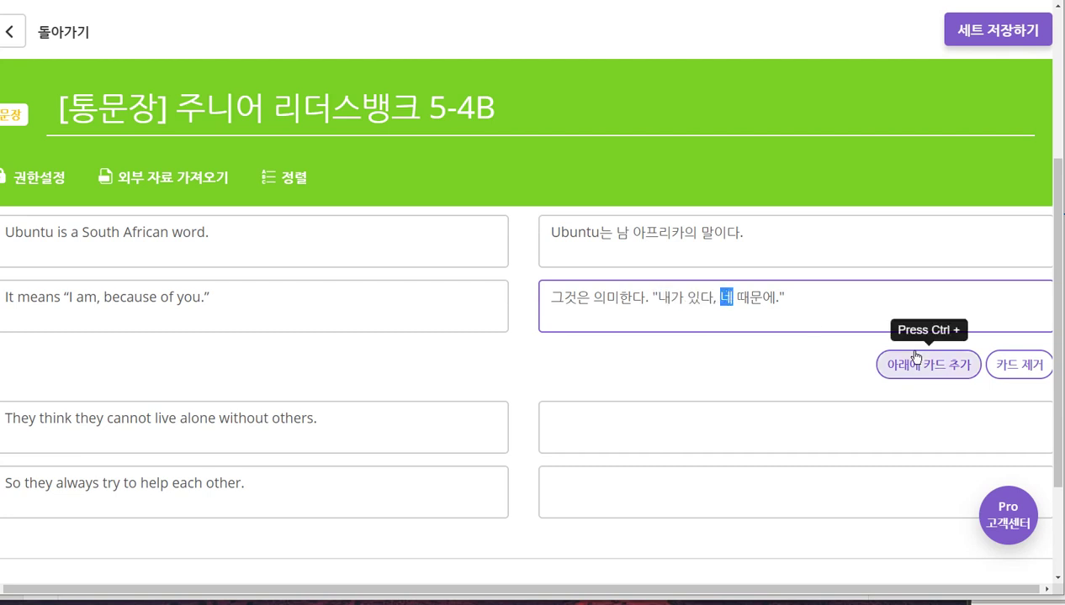
{"action": "type", "text": "네"}
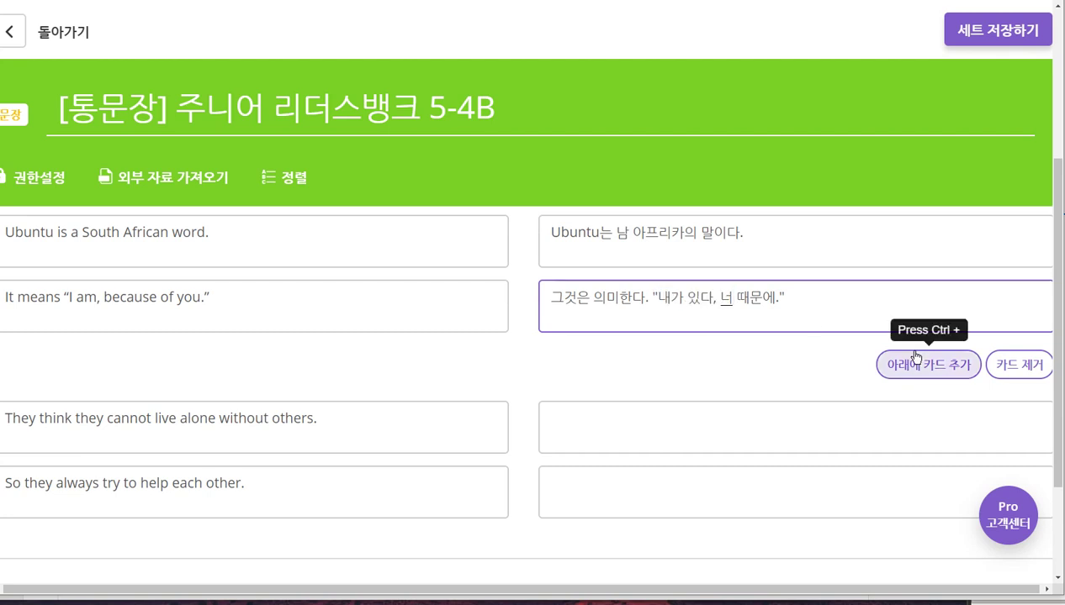
- Enter the sixth card's Korean meaning as 그들은 생각한다. / 그들이 혼자서 살 수 없다는 것을 / 다른 사람들 없이
{"action": "left_click", "coordinate": [266, 387]}
{"action": "left_click", "coordinate": [589, 363]}
{"action": "type", "text": "그들은 생각한다."}
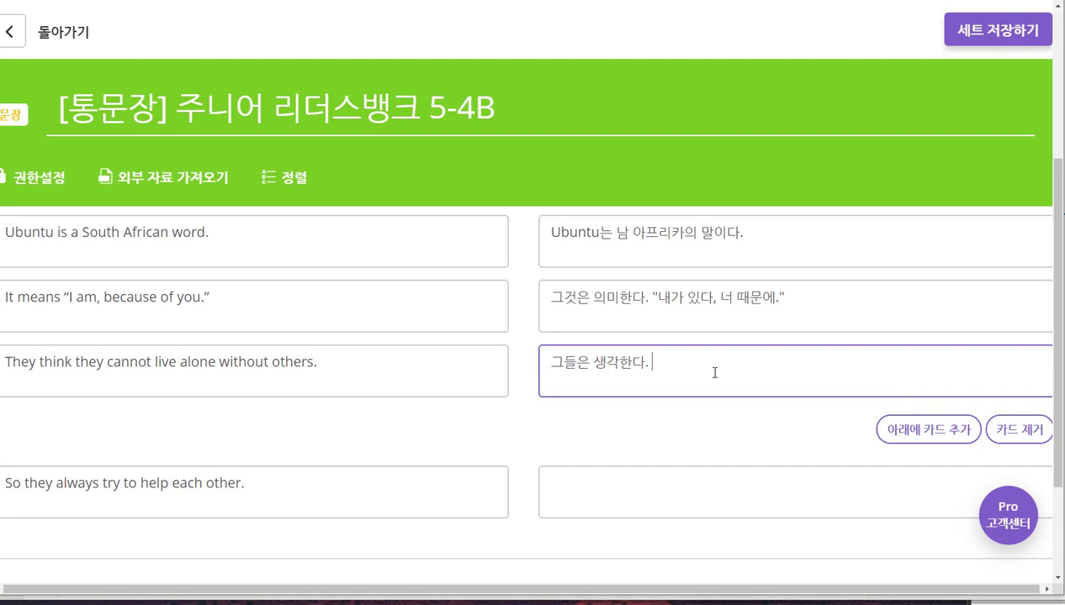
{"action": "type", "text": " / 그들이 혼자서 살"}
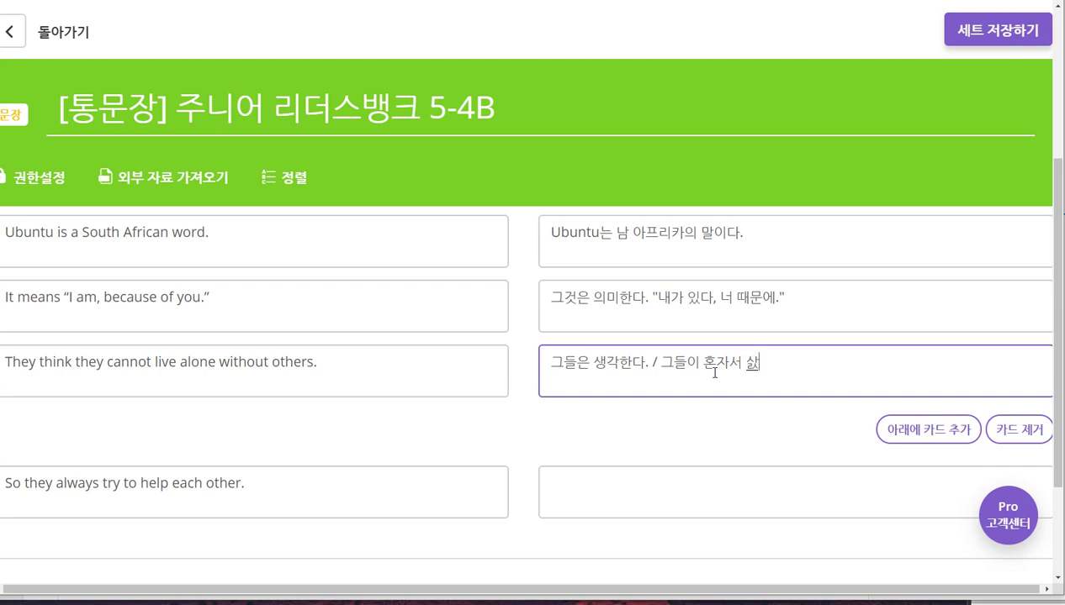
{"action": "type", "text": " 수 없나는 것"}
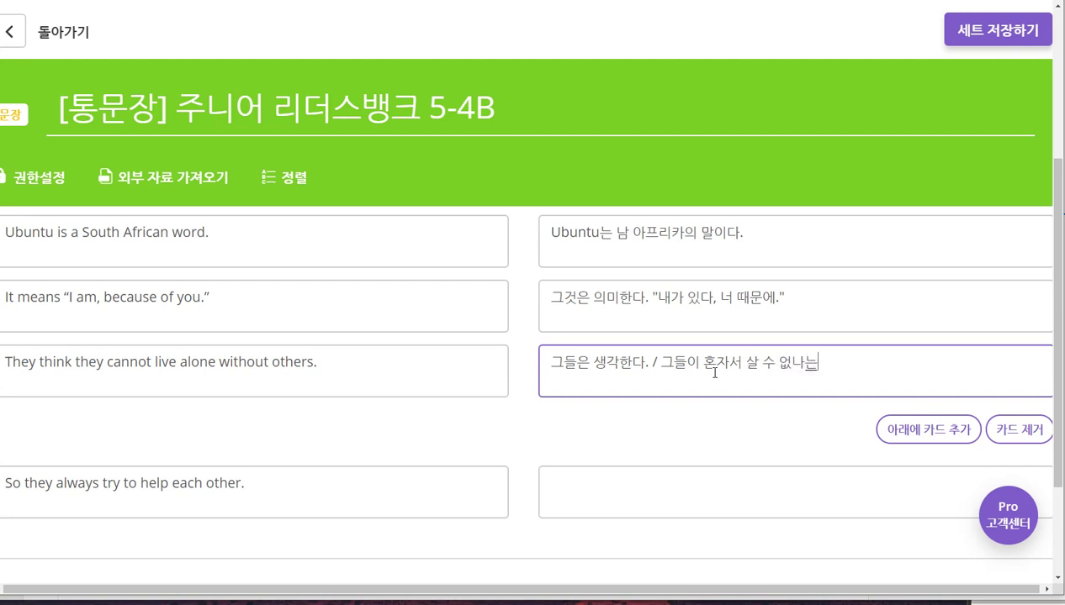
{"action": "key", "text": "BackSpace"}
{"action": "key", "text": "BackSpace"}
{"action": "key", "text": "BackSpace"}
{"action": "key", "text": "BackSpace"}
{"action": "type", "text": "다는 것을 / 다른 사람들"}
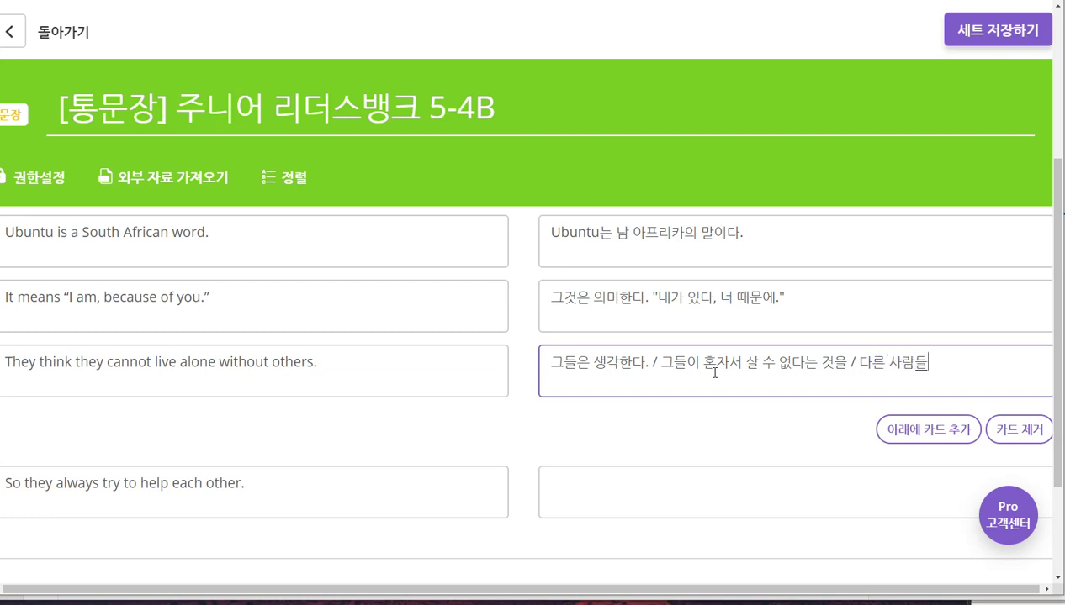
{"action": "type", "text": " 어이"}
{"action": "left_click_drag", "start_coordinate": [14, 364], "coordinate": [220, 363]}
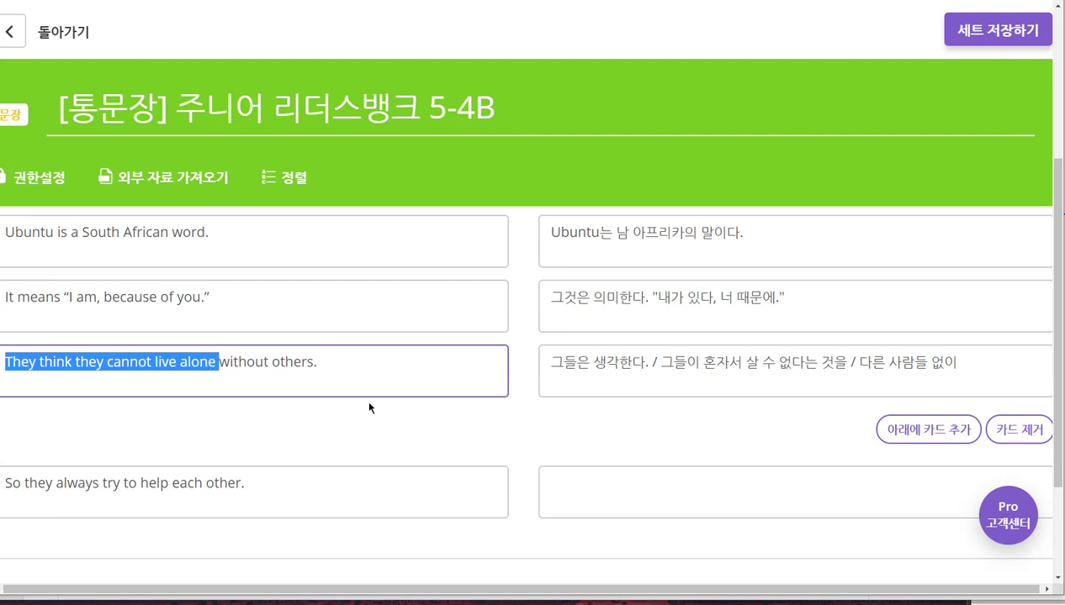
{"action": "key", "text": "shift+End"}
{"action": "key", "text": "ctrl+c"}
{"action": "key", "text": "BackSpace"}
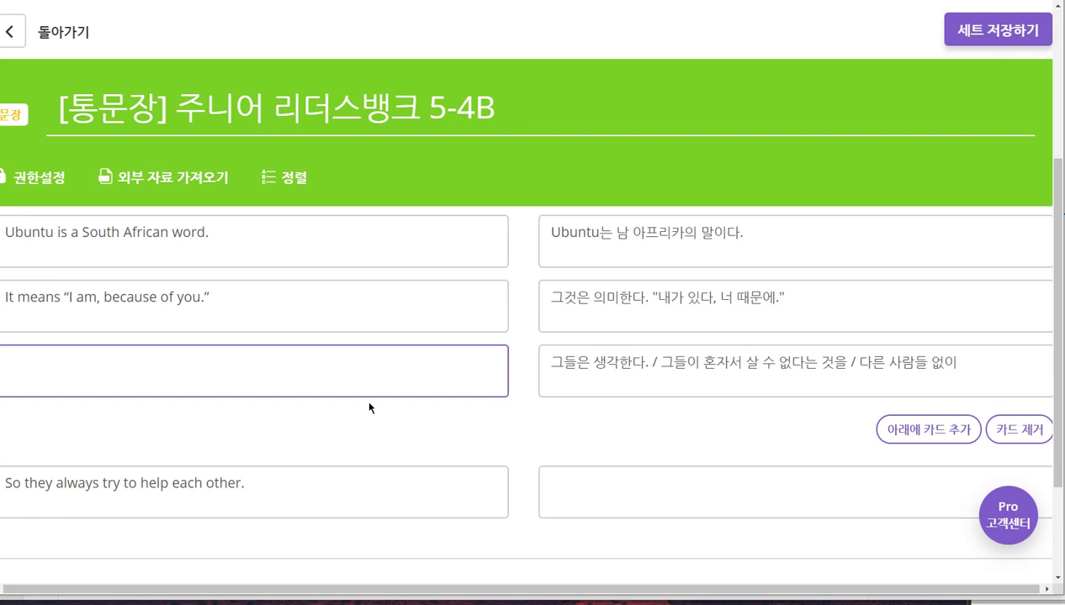
{"action": "left_click_drag", "start_coordinate": [557, 362], "coordinate": [958, 362]}
{"action": "left_click", "coordinate": [397, 367]}
{"action": "key", "text": "ctrl+v"}
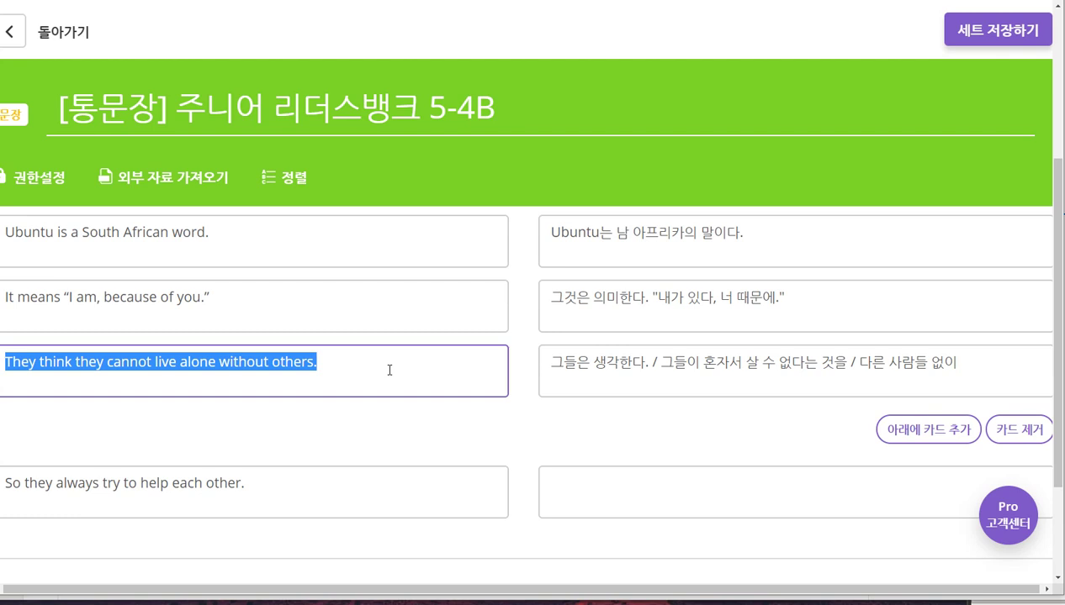
{"action": "left_click", "coordinate": [390, 370]}
- Enter the seventh card's Korean meaning as 그래서 / 그들은 항상 노력한다. / 서로 돕는 것을
{"action": "scroll", "coordinate": [380, 380], "scroll_direction": "down", "scroll_amount": 2}
{"action": "key", "text": "Tab"}
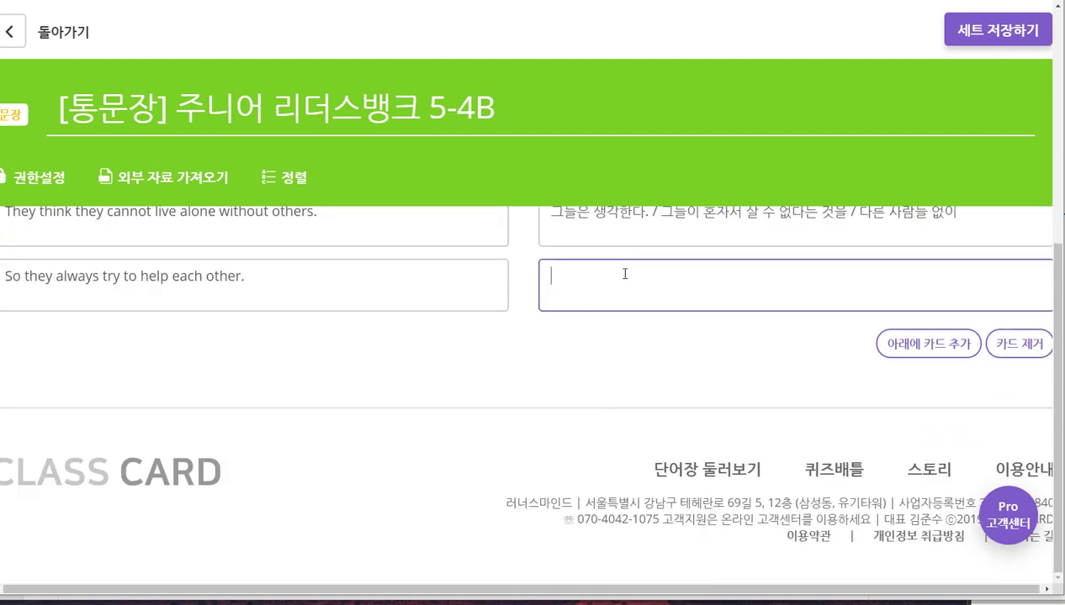
{"action": "type", "text": "그래서 / 그들은 "}
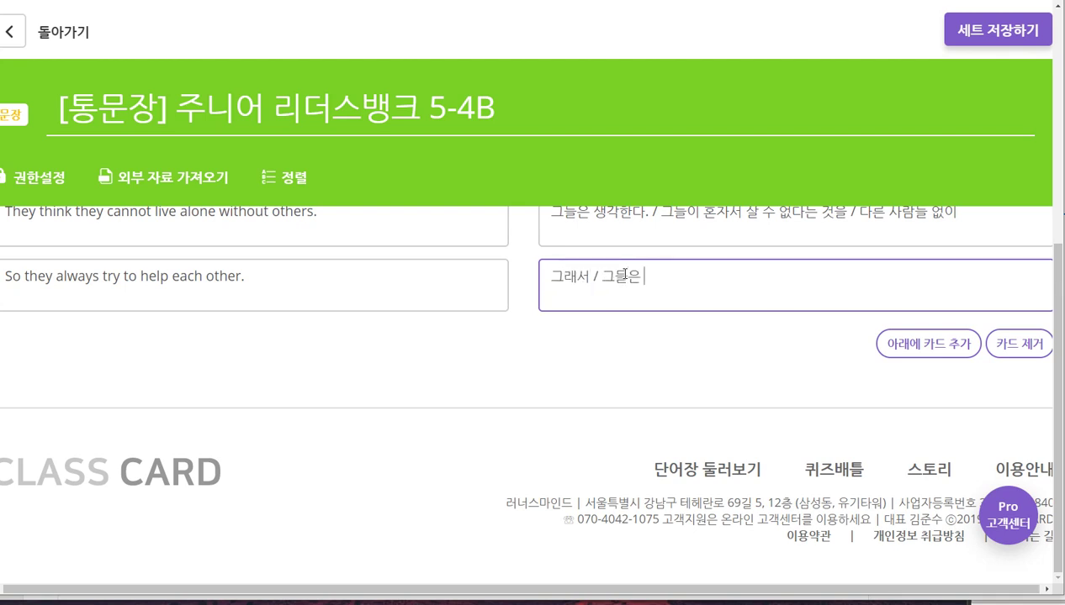
{"action": "type", "text": "항상 노력한다. /"}
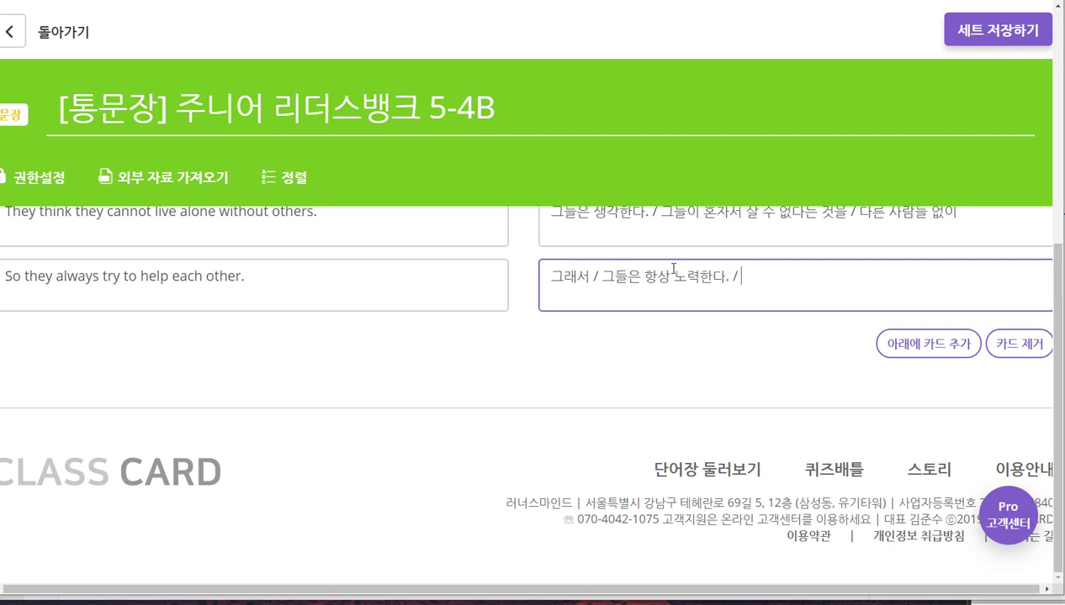
{"action": "left_click_drag", "start_coordinate": [601, 276], "coordinate": [733, 274]}
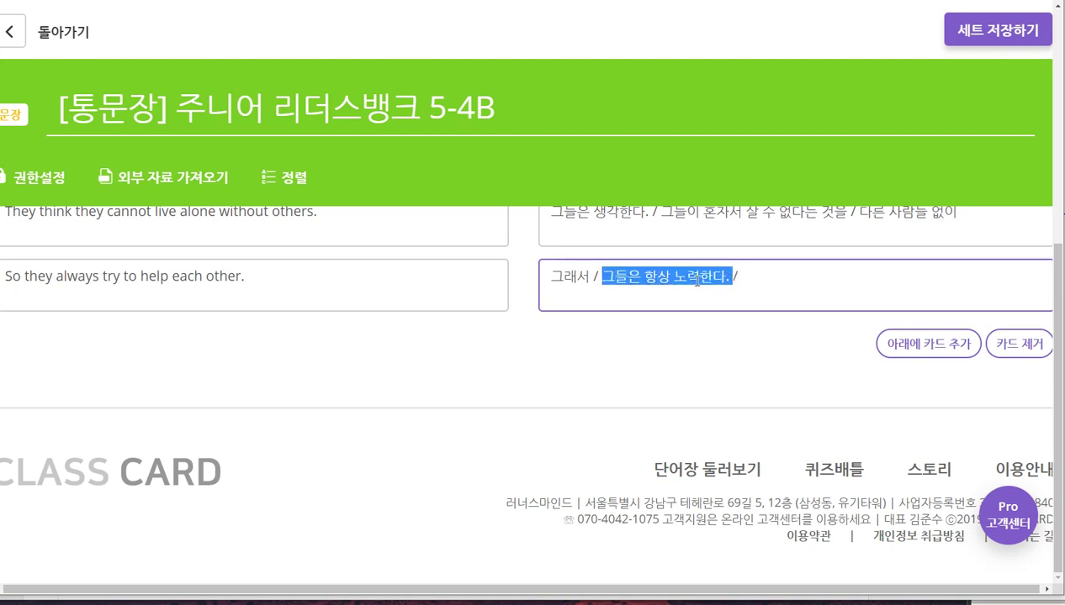
{"action": "left_click", "coordinate": [769, 275]}
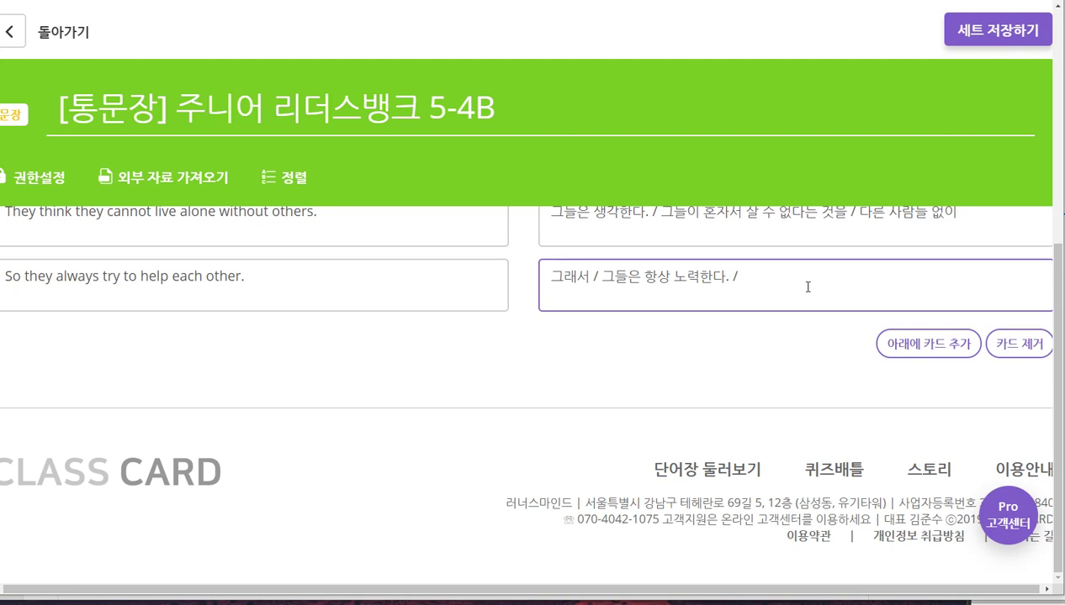
{"action": "type", "text": "서로 돕는 것을"}
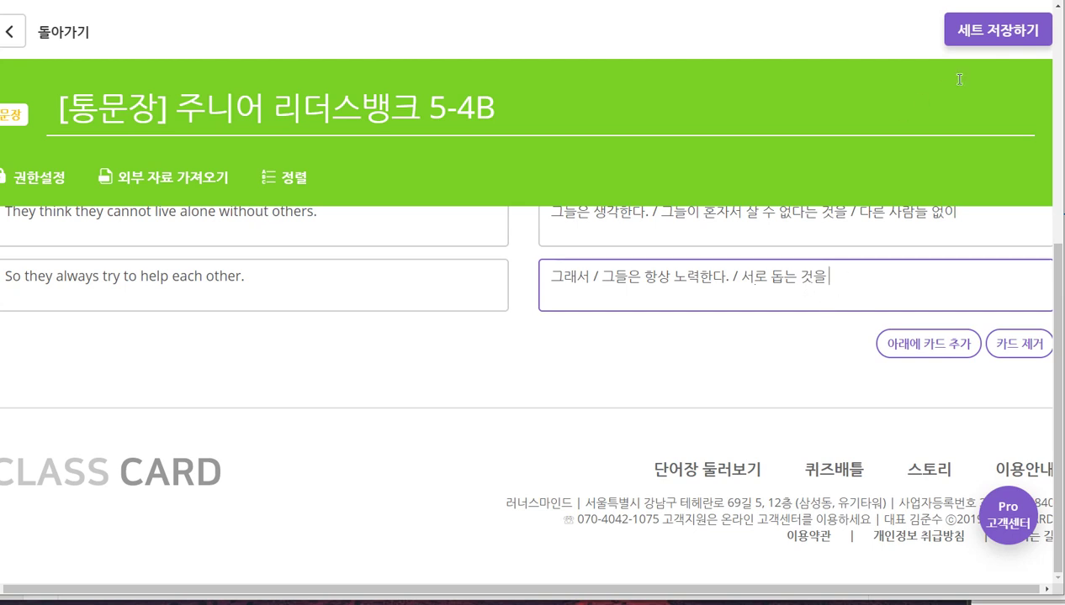
- Save the finished card set and add it to the 6학년 class
{"action": "left_click", "coordinate": [994, 38]}
{"action": "left_click", "coordinate": [502, 324]}
{"action": "scroll", "coordinate": [521, 379], "scroll_direction": "down", "scroll_amount": 1}
{"action": "left_click", "coordinate": [659, 363]}
- Open the saved set and start its slide presentation
{"action": "left_click", "coordinate": [597, 588]}
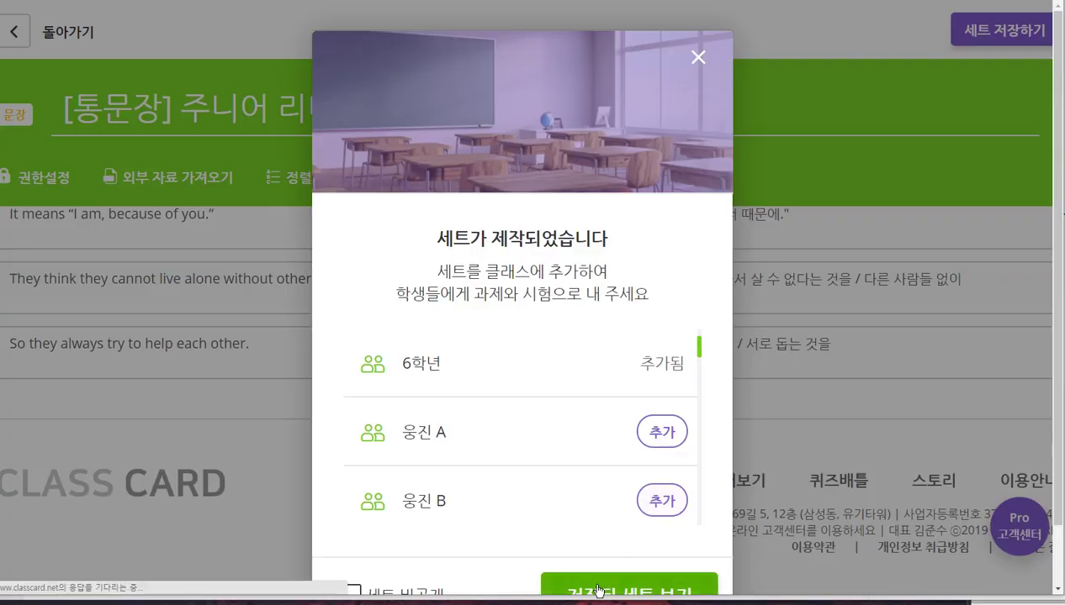
{"action": "left_click", "coordinate": [776, 150]}
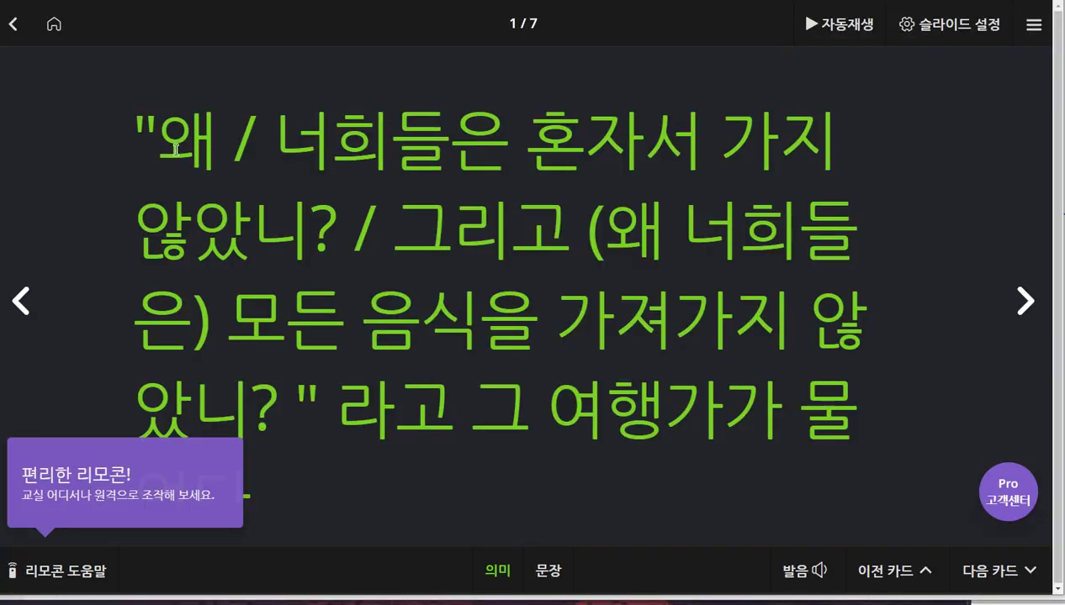
- Highlight the Korean phrases on the first slide one after another and play the card's pronunciation
{"action": "left_click_drag", "start_coordinate": [158, 141], "coordinate": [331, 262]}
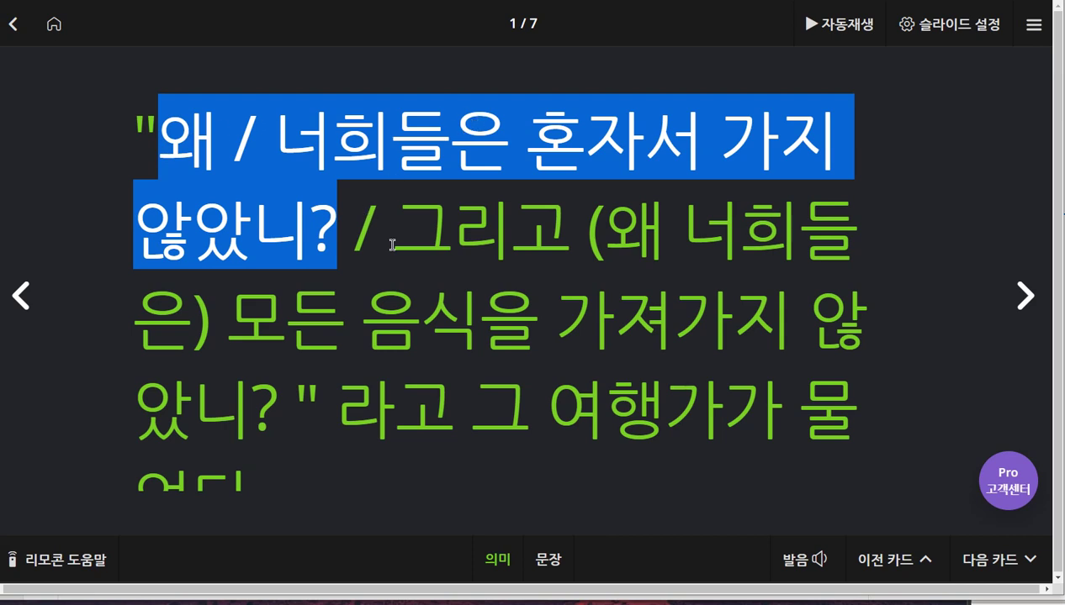
{"action": "left_click_drag", "start_coordinate": [414, 239], "coordinate": [218, 320]}
{"action": "left_click_drag", "start_coordinate": [545, 304], "coordinate": [236, 340]}
{"action": "left_click_drag", "start_coordinate": [335, 417], "coordinate": [902, 486]}
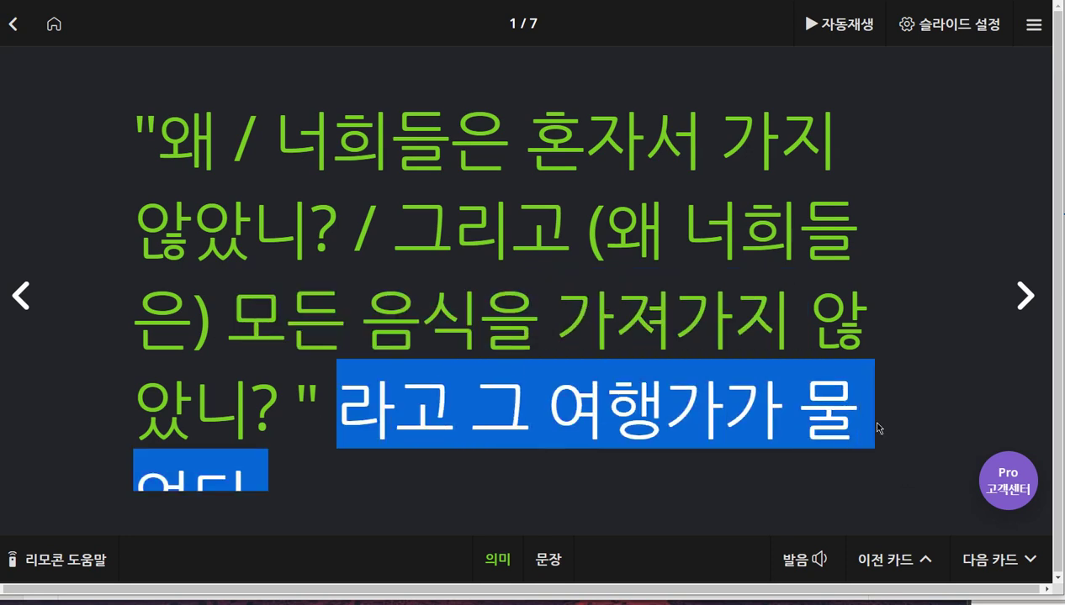
{"action": "left_click", "coordinate": [806, 560]}
{"action": "left_click", "coordinate": [814, 558]}
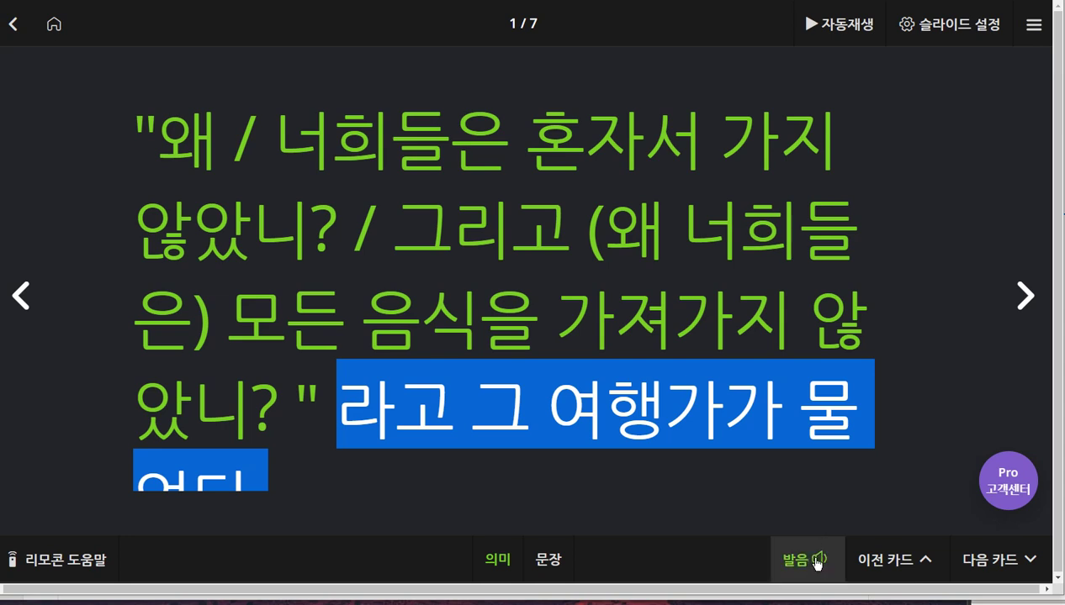